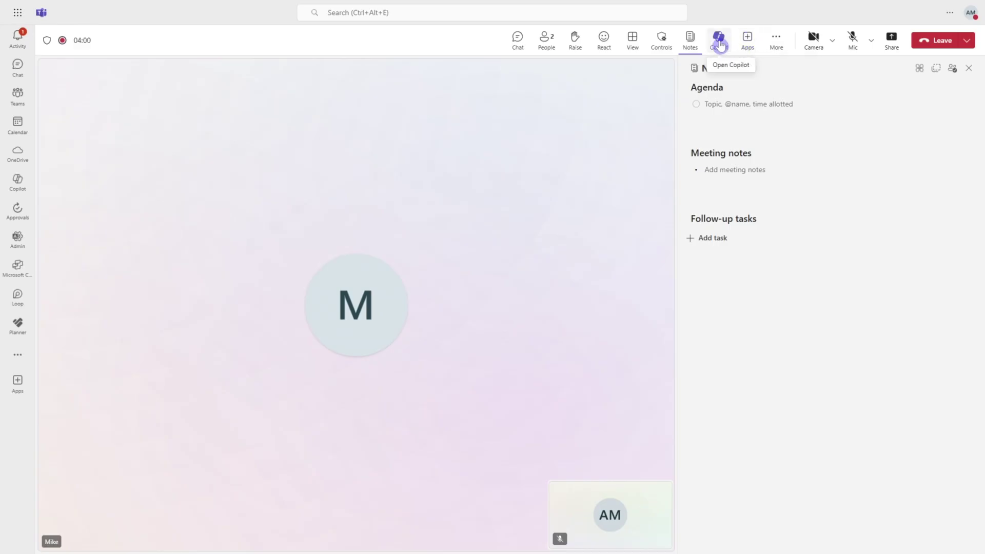
Ask the meeting Copilot in Ask me anything for a pros and cons table of the products discussed
{"action": "left_click", "coordinate": [719, 44]}
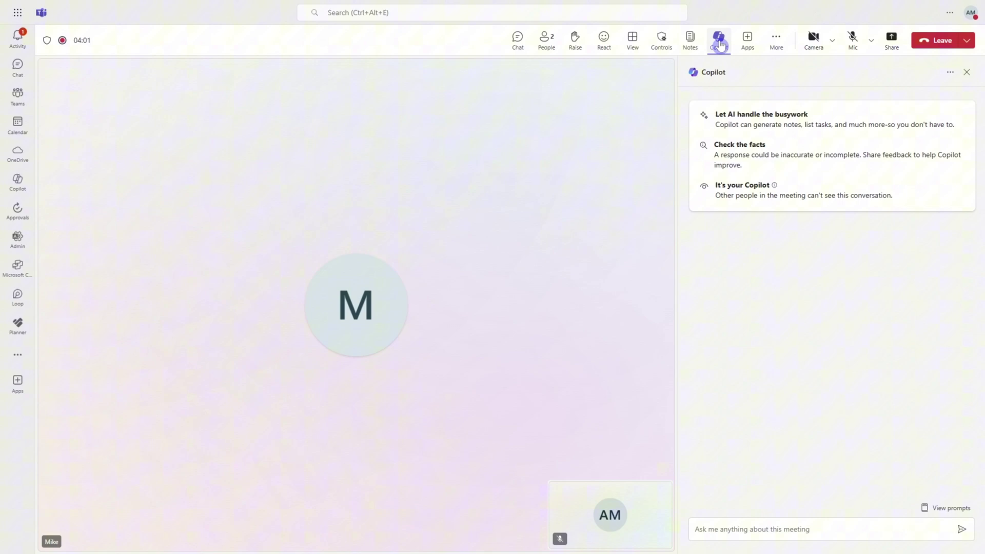
{"action": "left_click", "coordinate": [822, 527]}
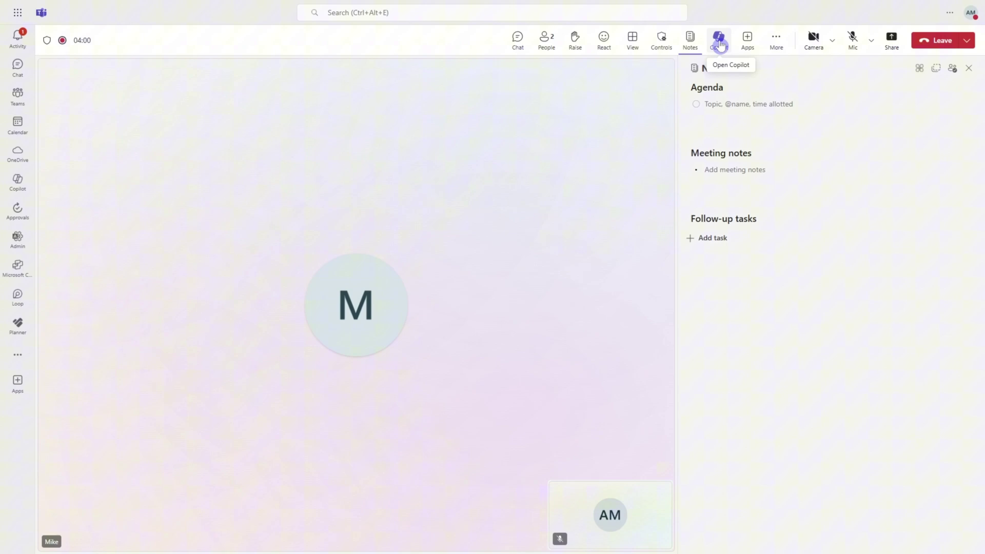
{"action": "left_click", "coordinate": [720, 42]}
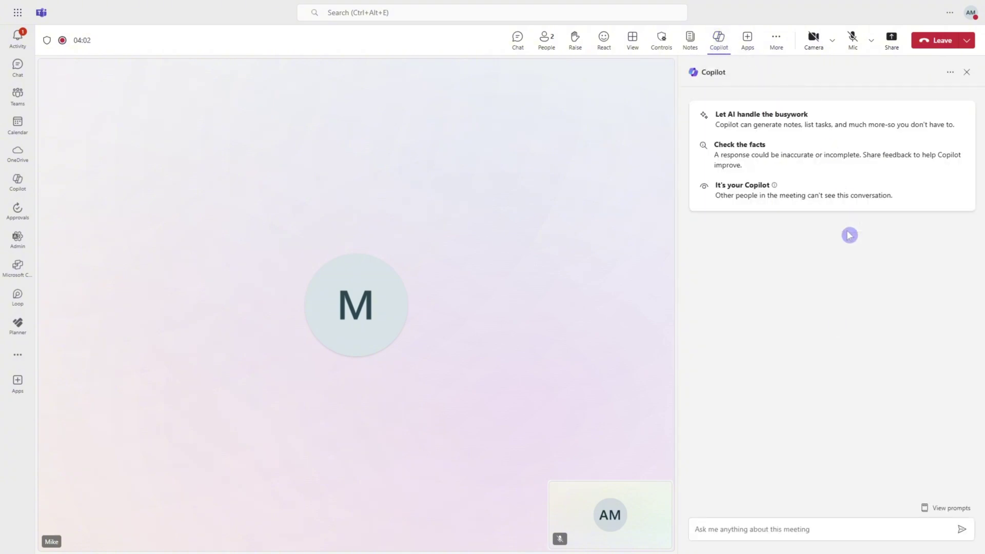
{"action": "left_click", "coordinate": [822, 527]}
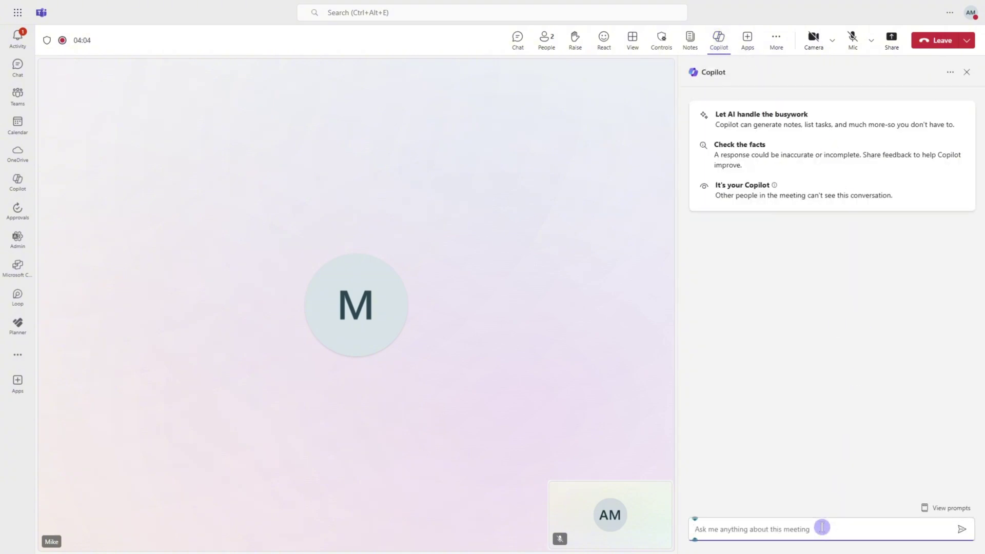
{"action": "type", "text": "Generate a pros and cons table of products discussed so far"}
{"action": "key", "text": "Return"}
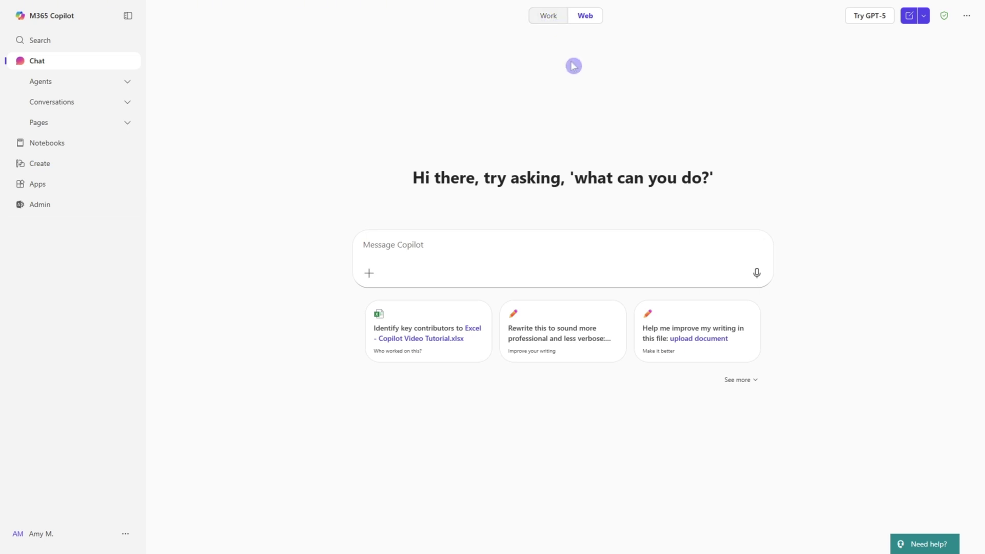
Resend the earlier prompt for 10 animal shop event ideas over 12 months and read the answer
{"action": "left_click", "coordinate": [585, 241]}
{"action": "key", "text": "Up"}
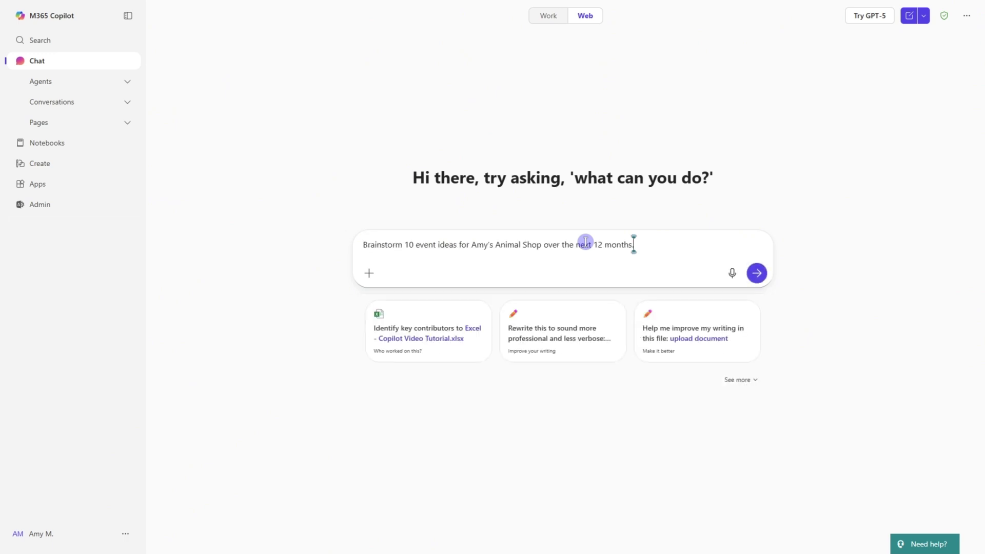
{"action": "key", "text": "Return"}
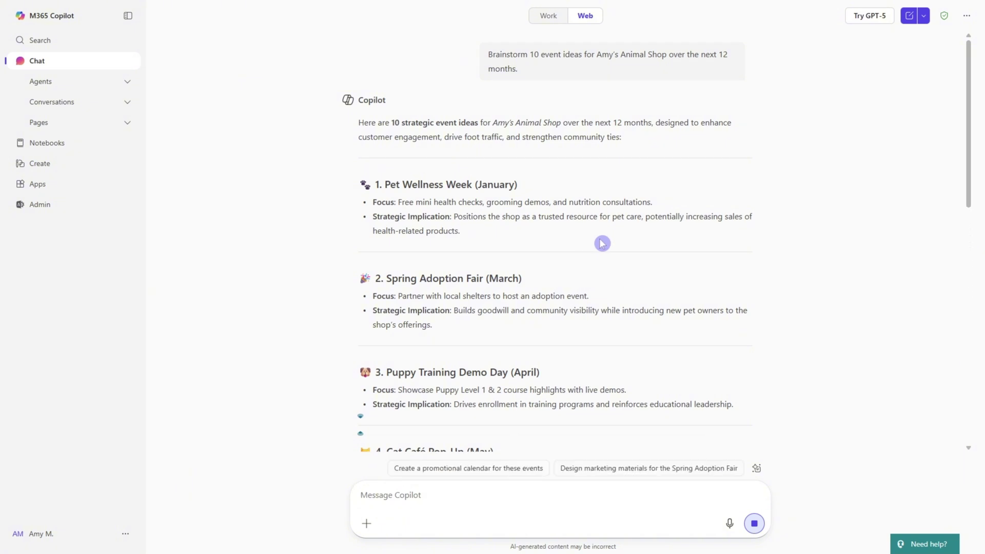
{"action": "scroll", "coordinate": [785, 246], "scroll_direction": "down", "scroll_amount": 10}
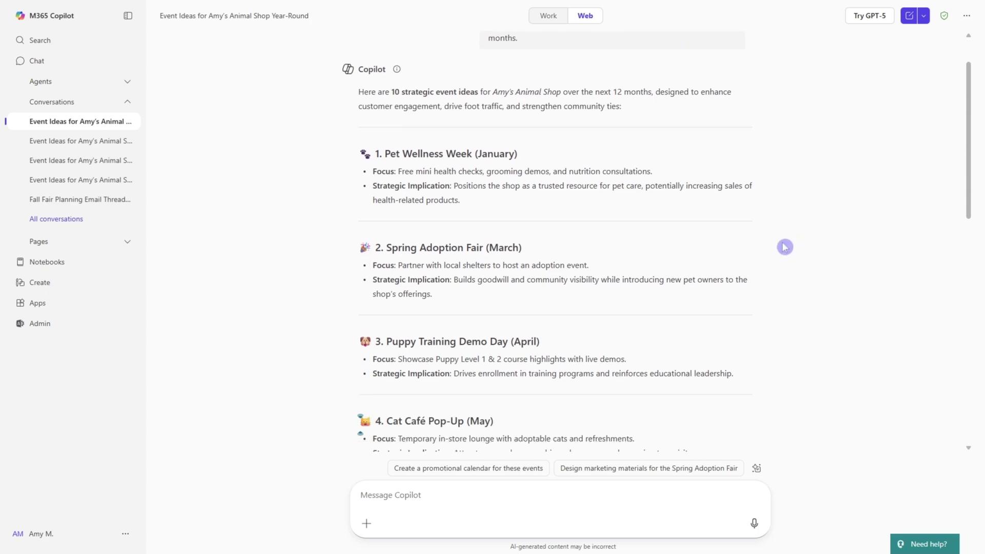
{"action": "scroll", "coordinate": [781, 253], "scroll_direction": "down", "scroll_amount": 3}
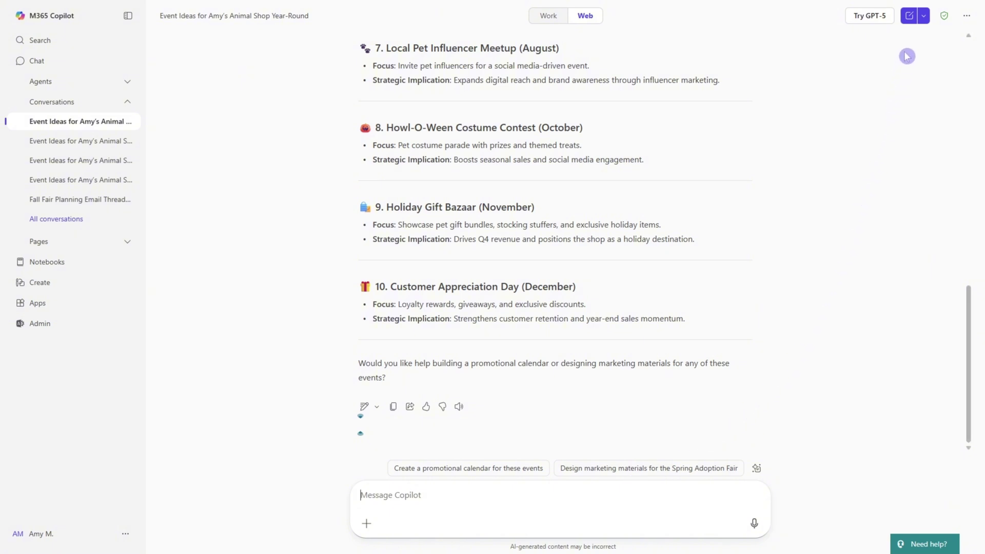
Start a new Work-grounded chat and paste the Puppy Training level 2 launch status question
{"action": "left_click", "coordinate": [909, 18]}
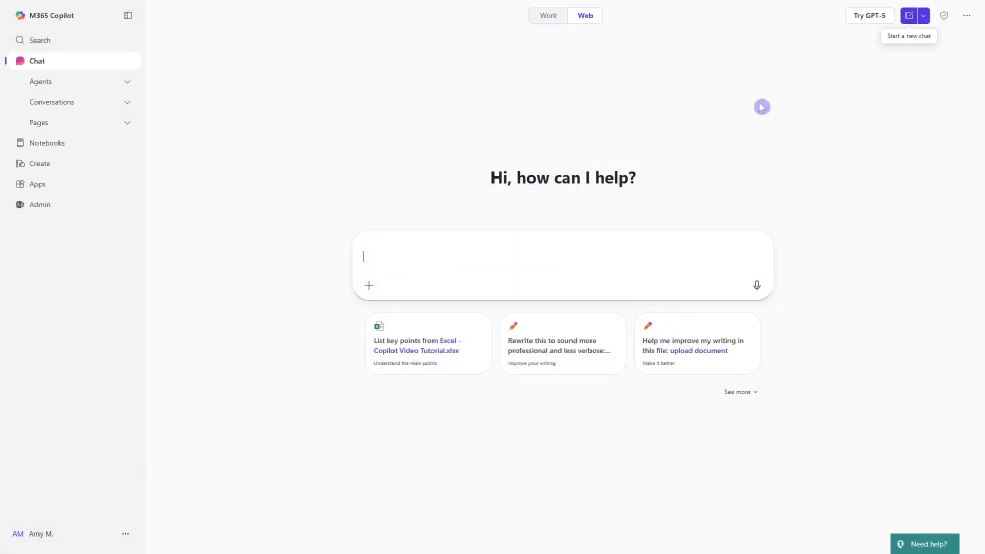
{"action": "left_click", "coordinate": [548, 16]}
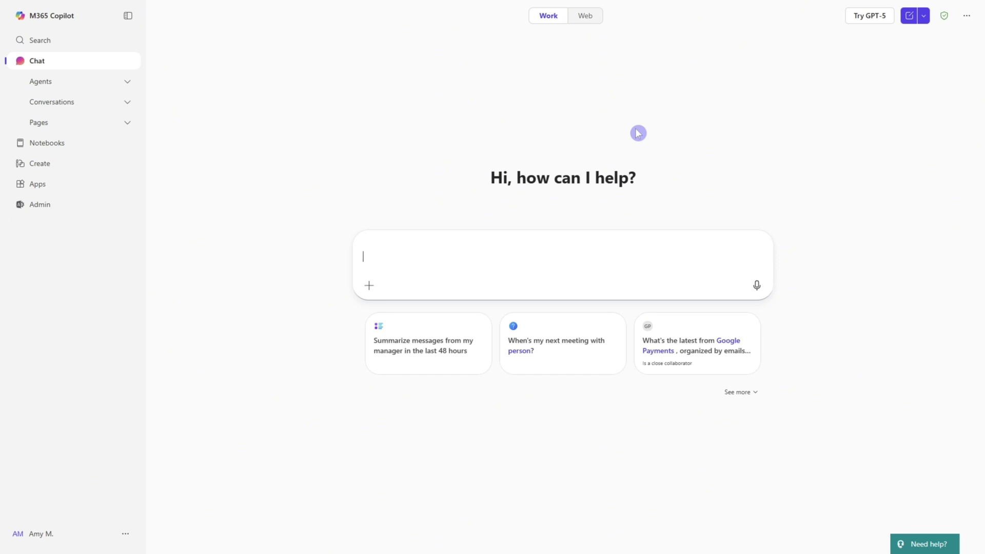
{"action": "type", "text": "summarize the status of the Puppy Training level 2 course launch"}
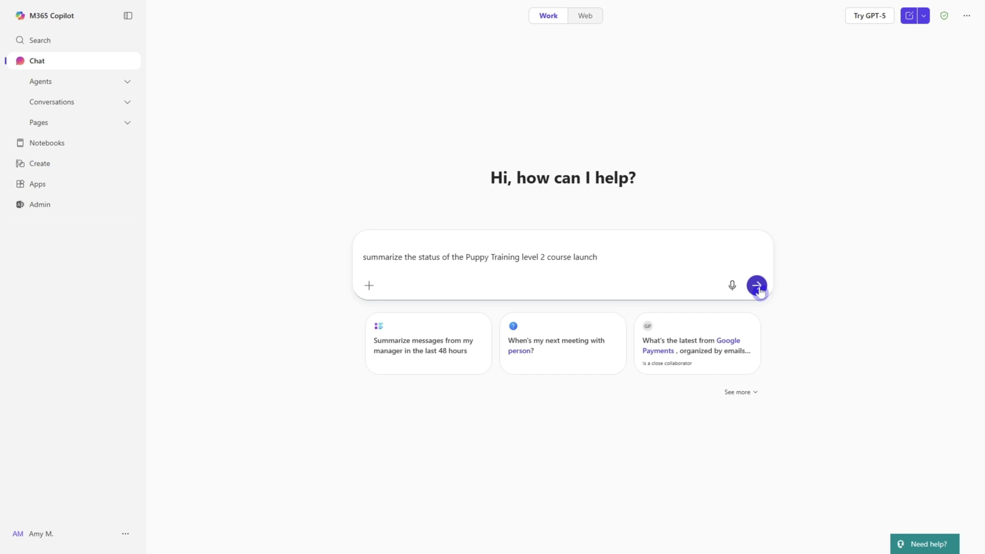
Browse People, Files, Meetings and Emails under Add work content, then send the question
{"action": "left_click", "coordinate": [369, 288]}
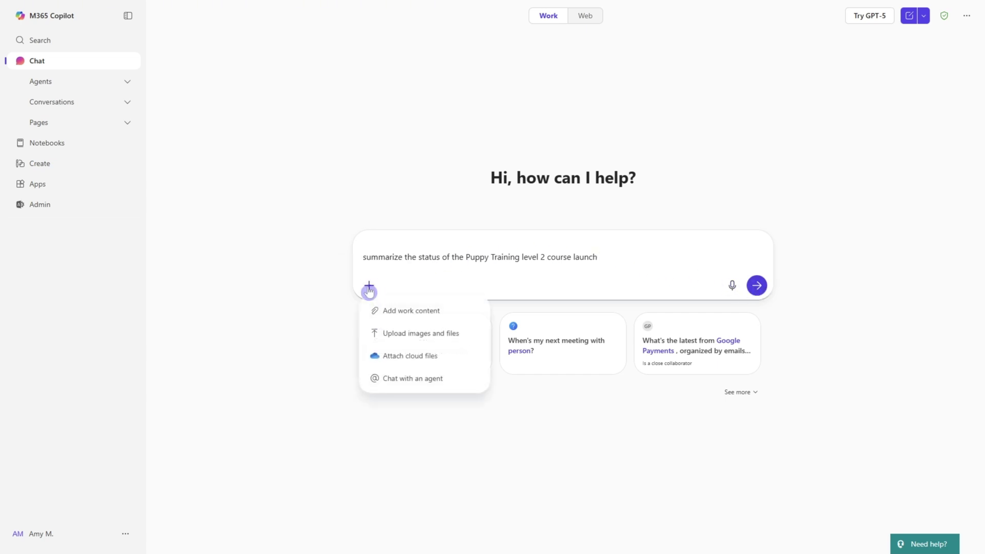
{"action": "left_click", "coordinate": [465, 316]}
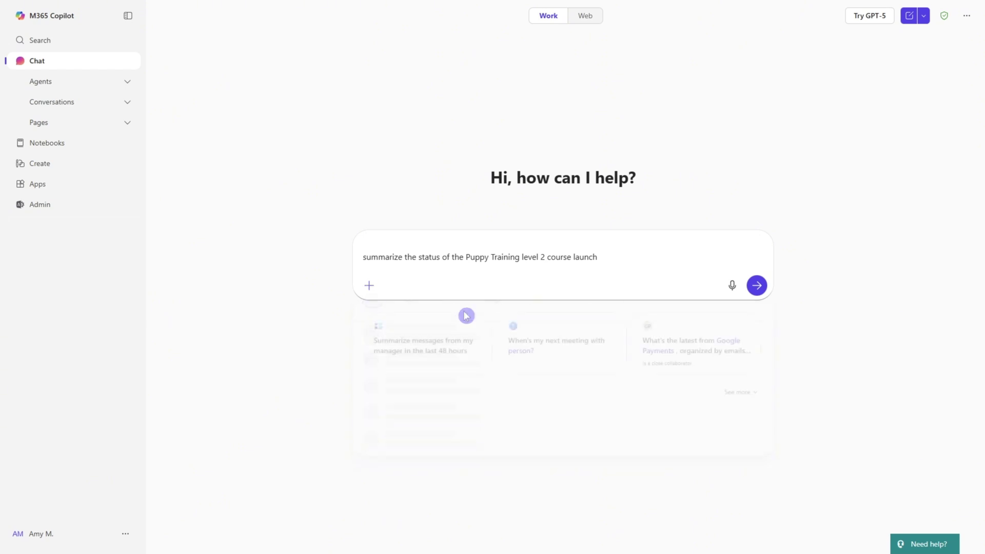
{"action": "left_click", "coordinate": [373, 325]}
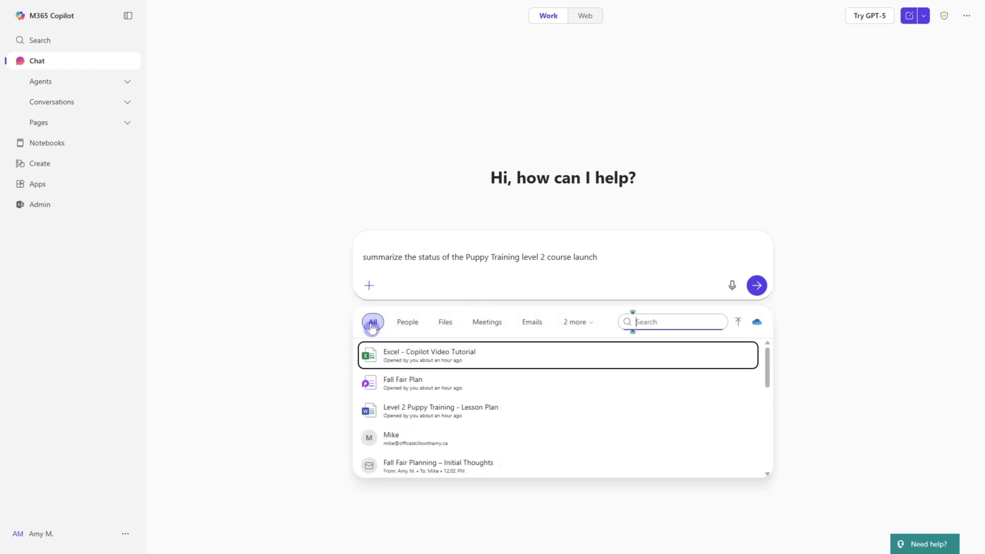
{"action": "left_click", "coordinate": [408, 324]}
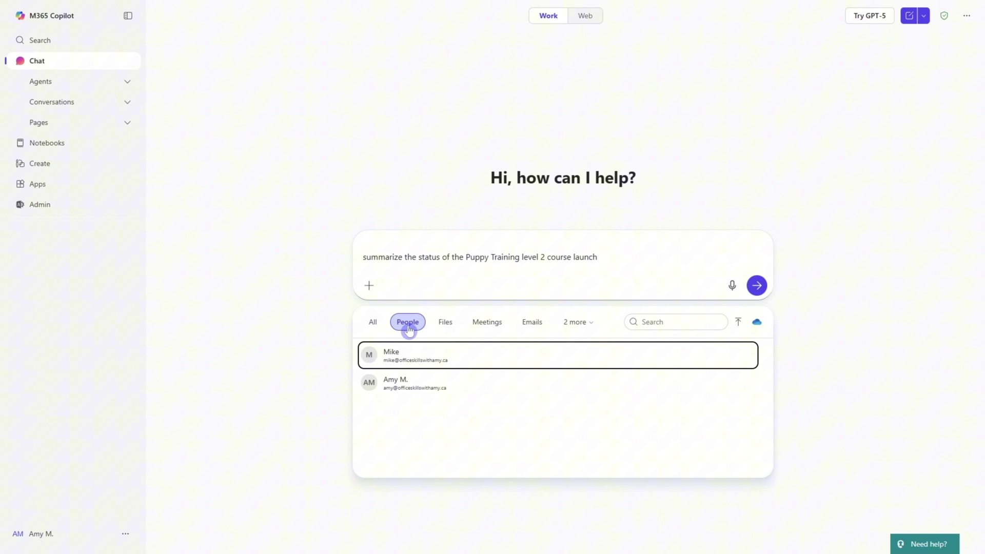
{"action": "left_click", "coordinate": [446, 326]}
{"action": "left_click", "coordinate": [490, 327]}
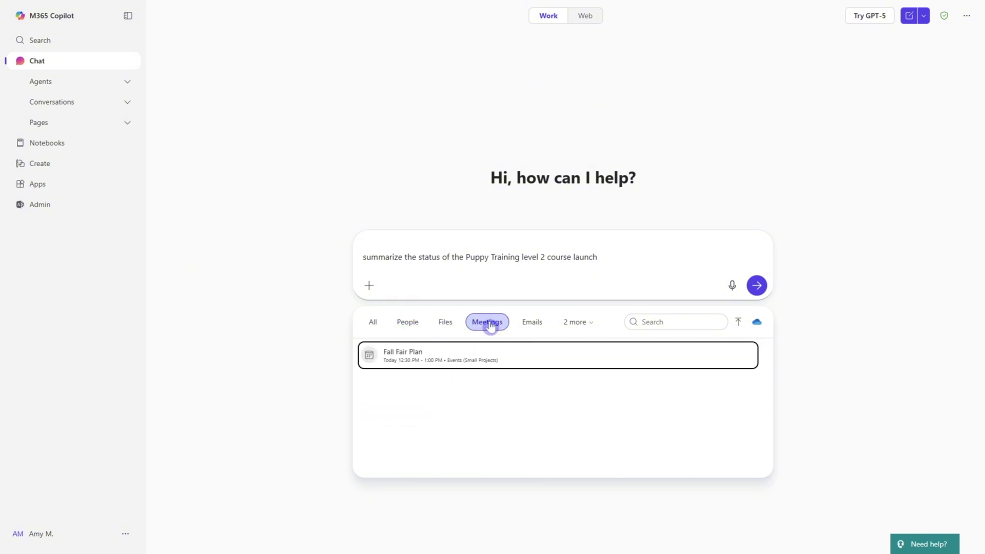
{"action": "left_click", "coordinate": [530, 327]}
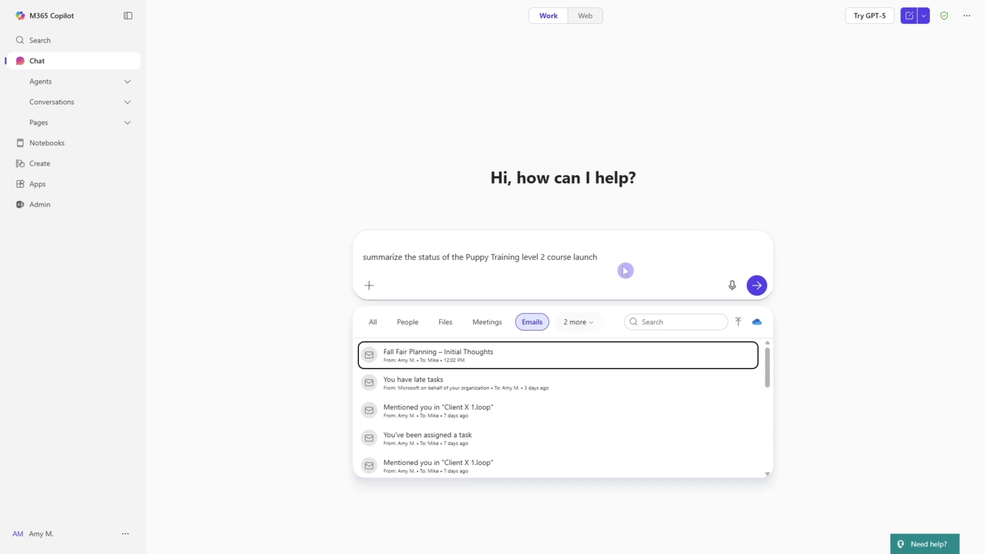
{"action": "left_click", "coordinate": [750, 288]}
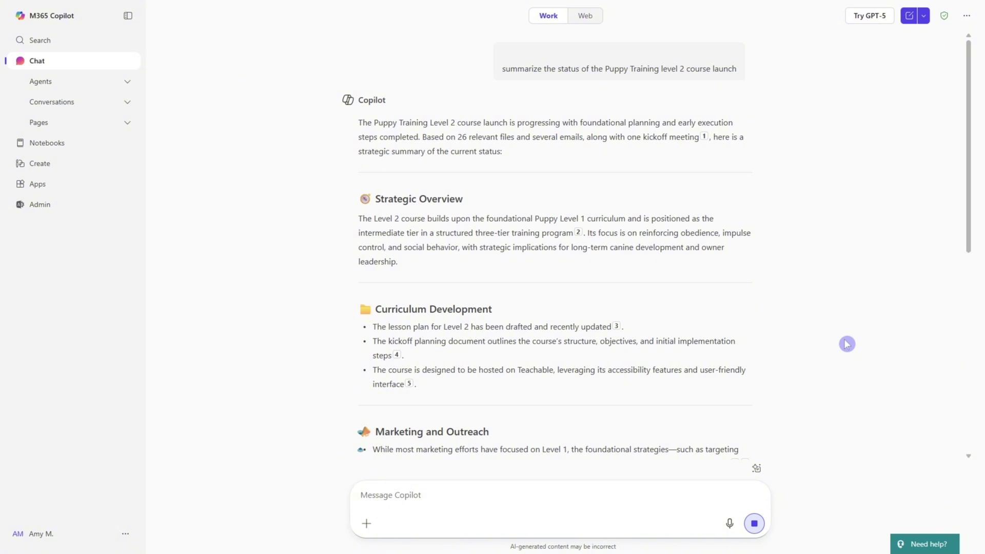
Scroll to the end of the launch summary, through Strategic Implications and the three cited sources
{"action": "left_click_drag", "start_coordinate": [970, 60], "coordinate": [964, 355]}
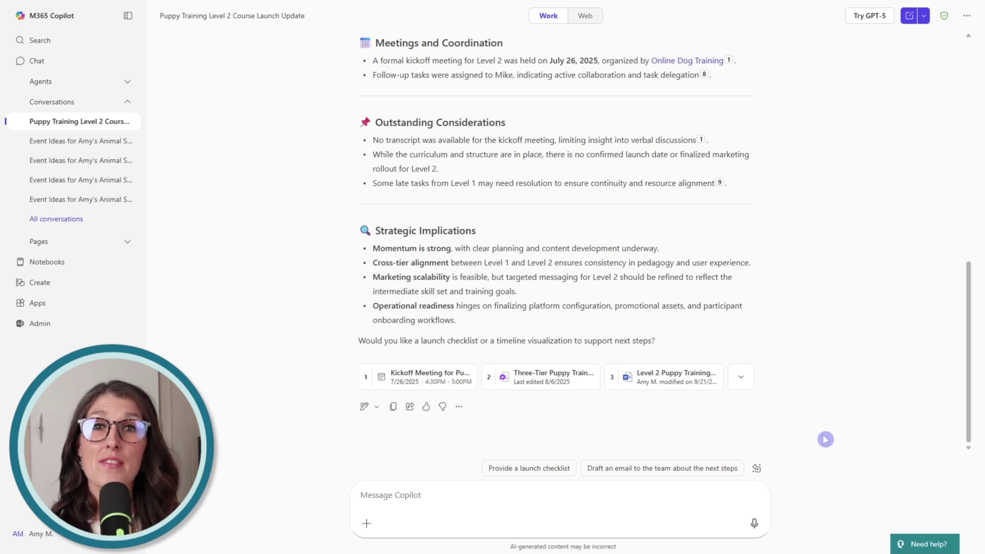
Bookmark the Sharpen your writing prompt in the prompt gallery and use it from Your prompts
{"action": "left_click", "coordinate": [760, 469]}
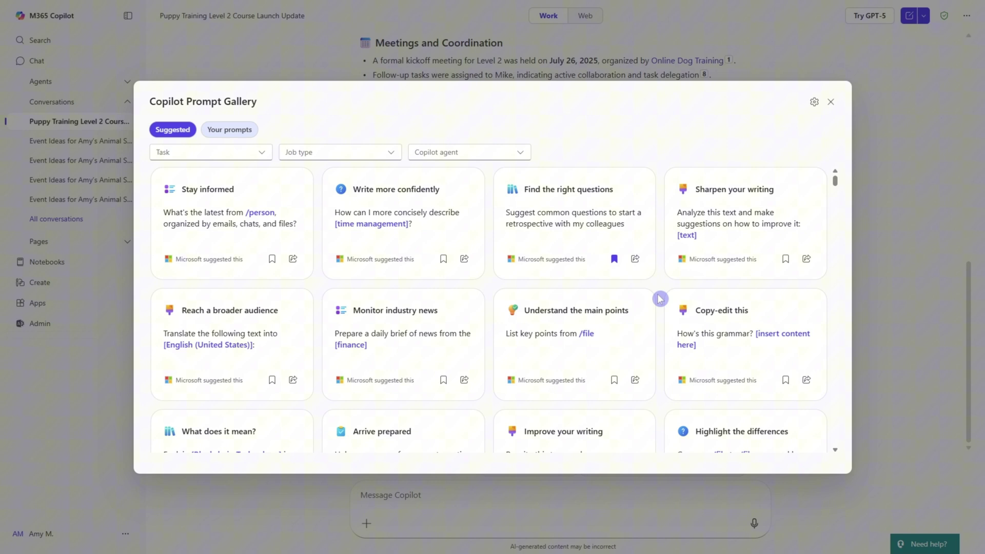
{"action": "left_click", "coordinate": [787, 259]}
{"action": "left_click", "coordinate": [250, 132]}
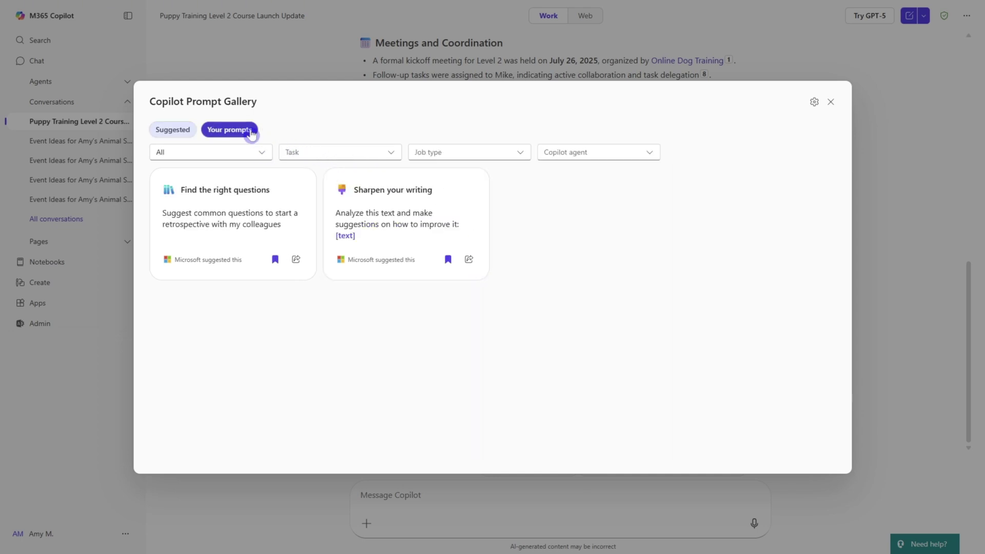
{"action": "left_click", "coordinate": [394, 200]}
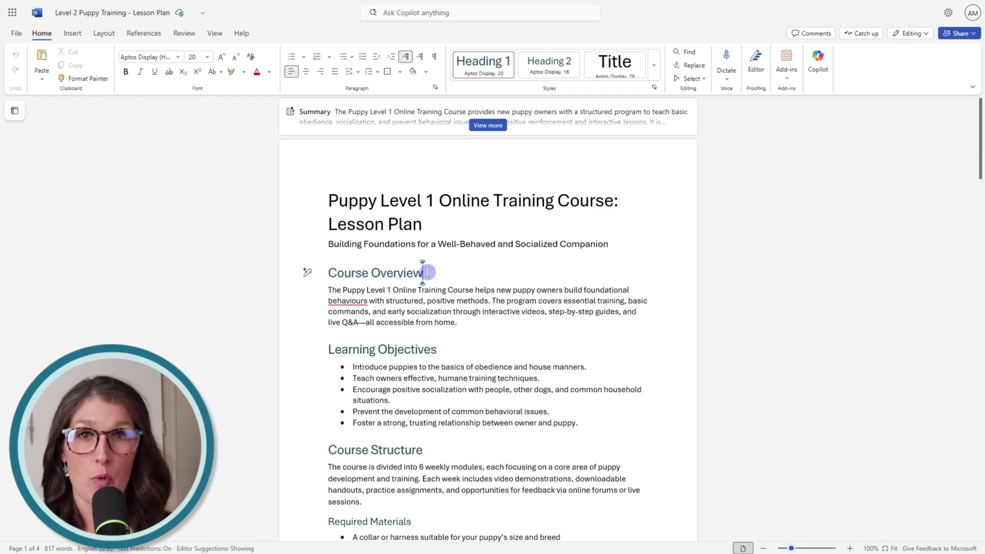
Try Draft with Copilot at the Course Overview heading, dismiss it, and bring up the Copilot pane
{"action": "left_click", "coordinate": [309, 276]}
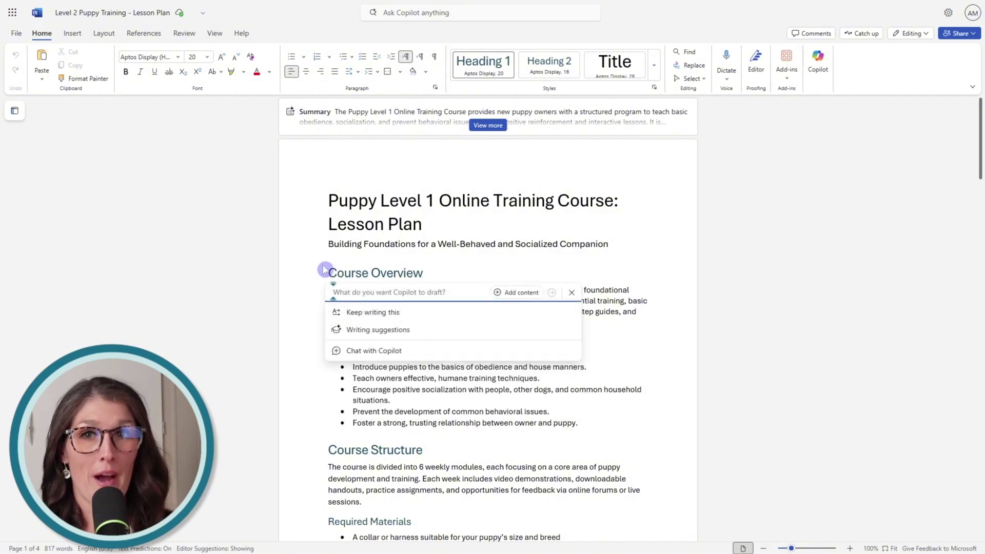
{"action": "left_click", "coordinate": [414, 263]}
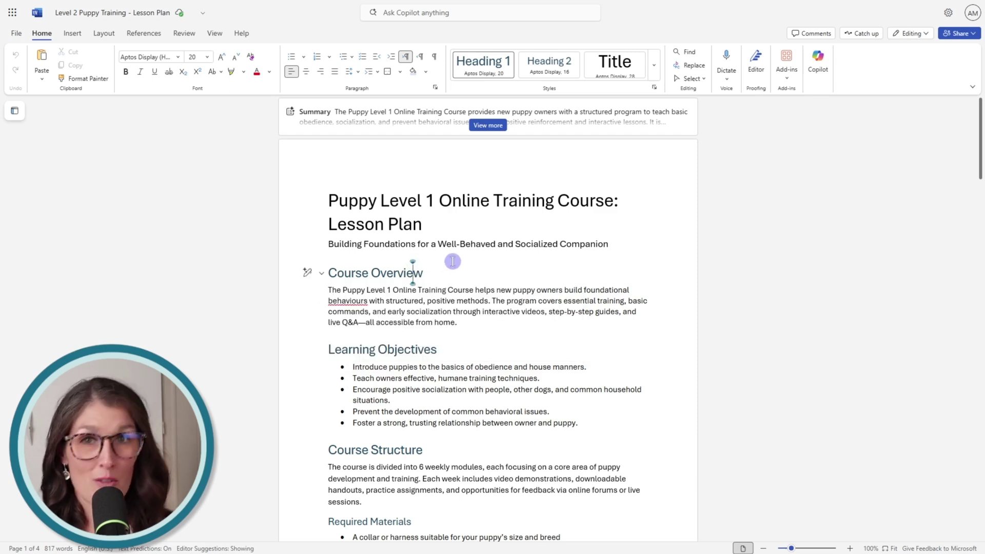
{"action": "left_click", "coordinate": [819, 69]}
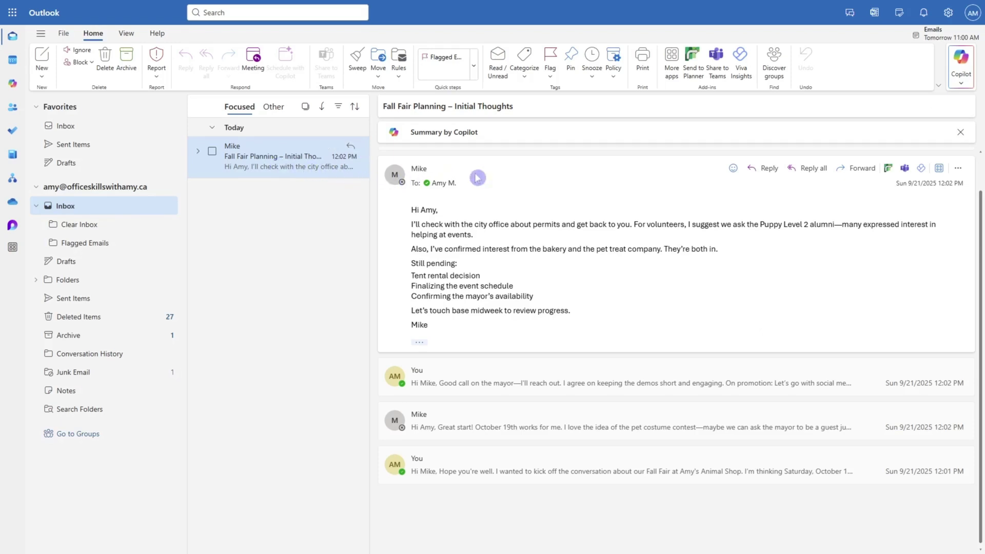
Summarize the fall fair thread and keep a Copilot-drafted 'Permit progress update' reply
{"action": "left_click", "coordinate": [647, 135]}
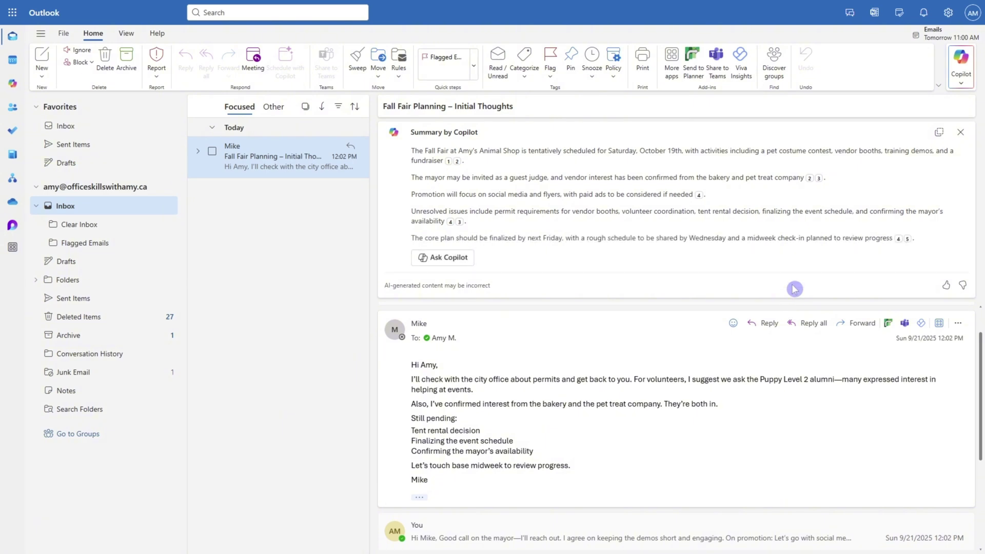
{"action": "left_click", "coordinate": [764, 323]}
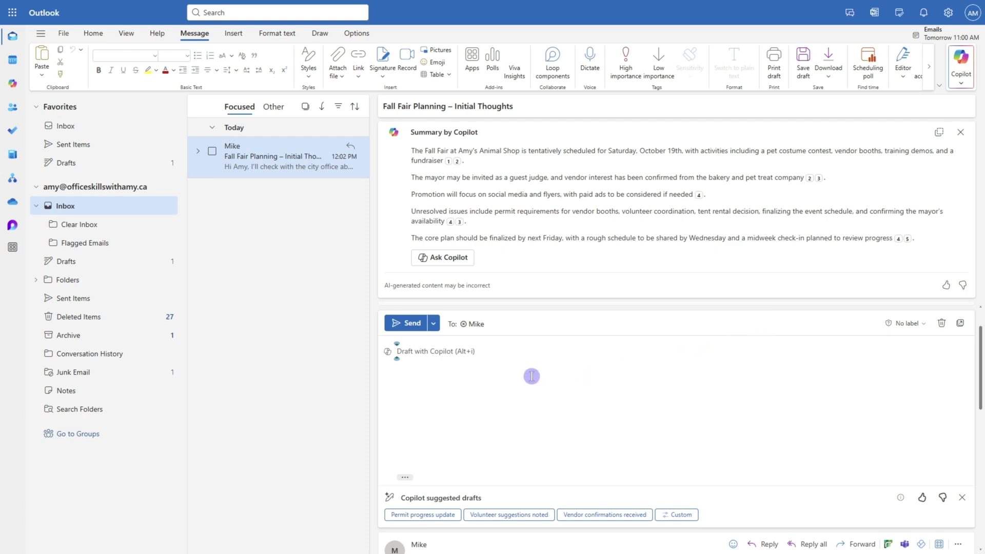
{"action": "left_click", "coordinate": [392, 358]}
{"action": "left_click", "coordinate": [393, 358]}
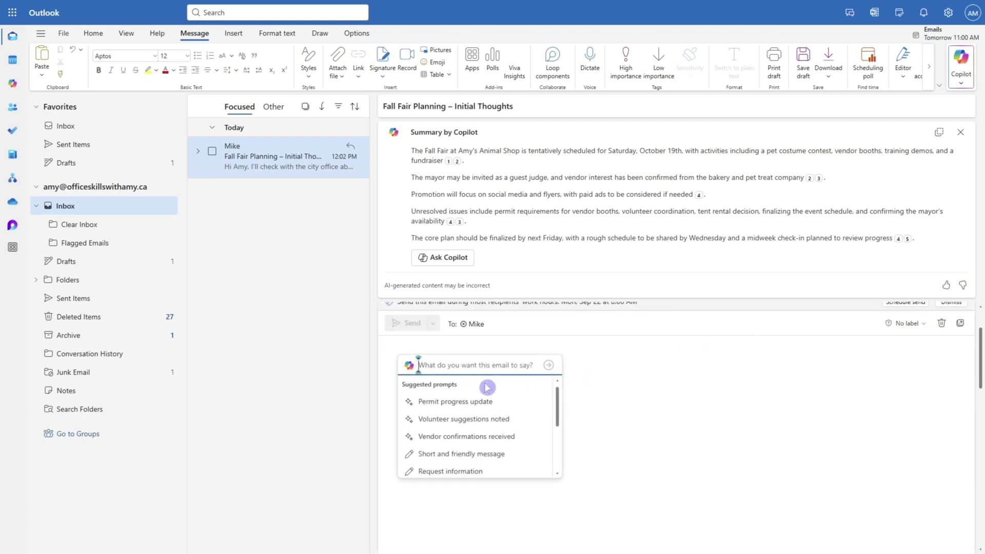
{"action": "left_click", "coordinate": [510, 401]}
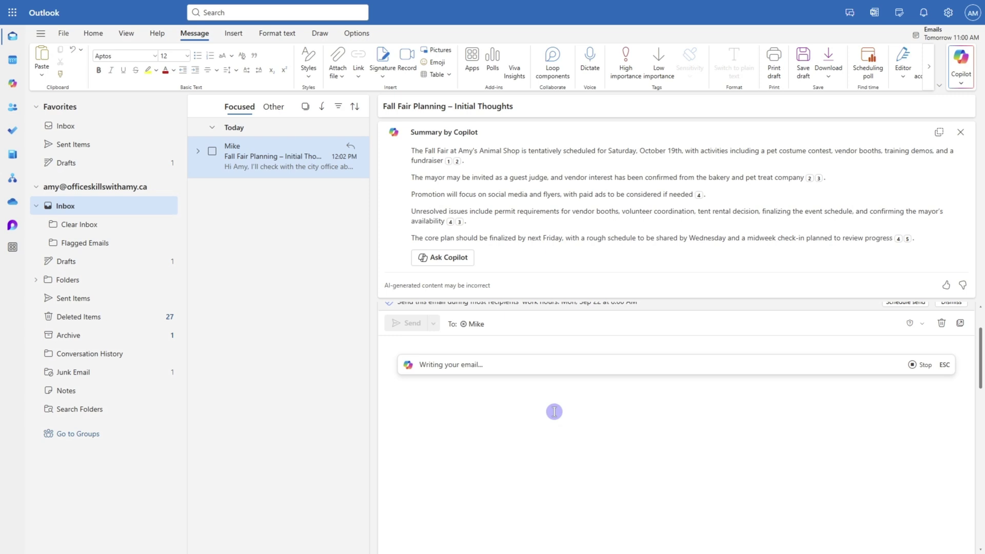
{"action": "left_click", "coordinate": [928, 506]}
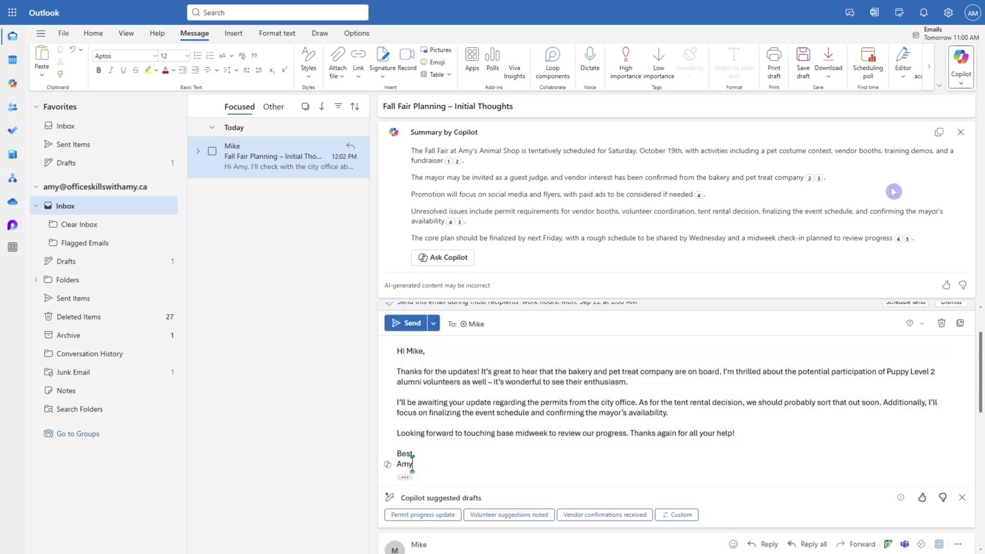
Ask Copilot to 'Summarize unresolved items in this email thread'
{"action": "left_click", "coordinate": [968, 66]}
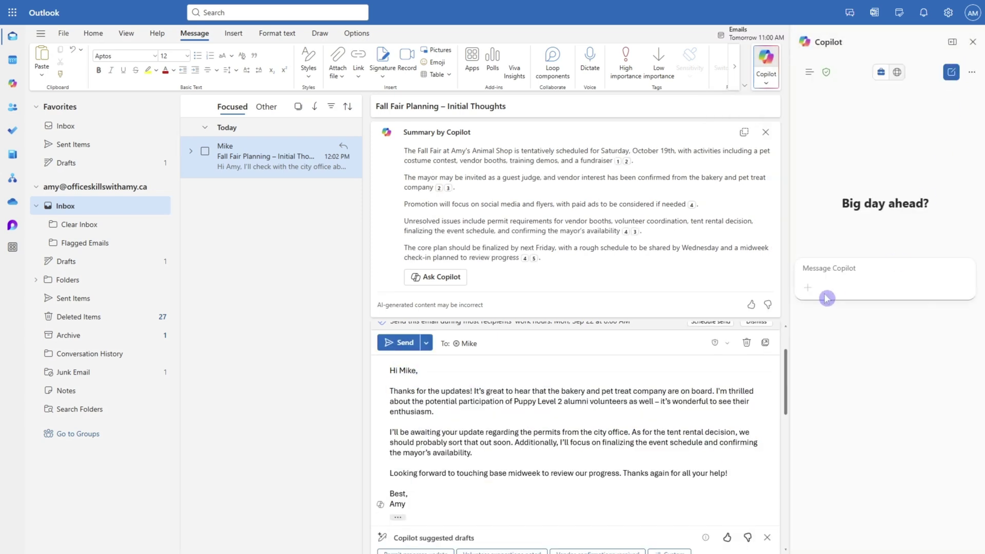
{"action": "type", "text": "Summarize unresolved items in this email thread"}
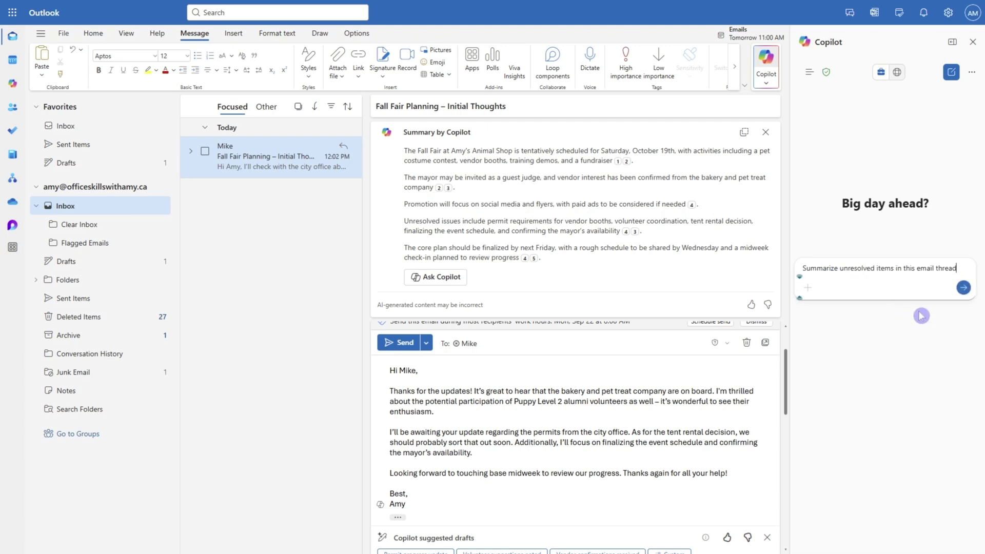
{"action": "key", "text": "Return"}
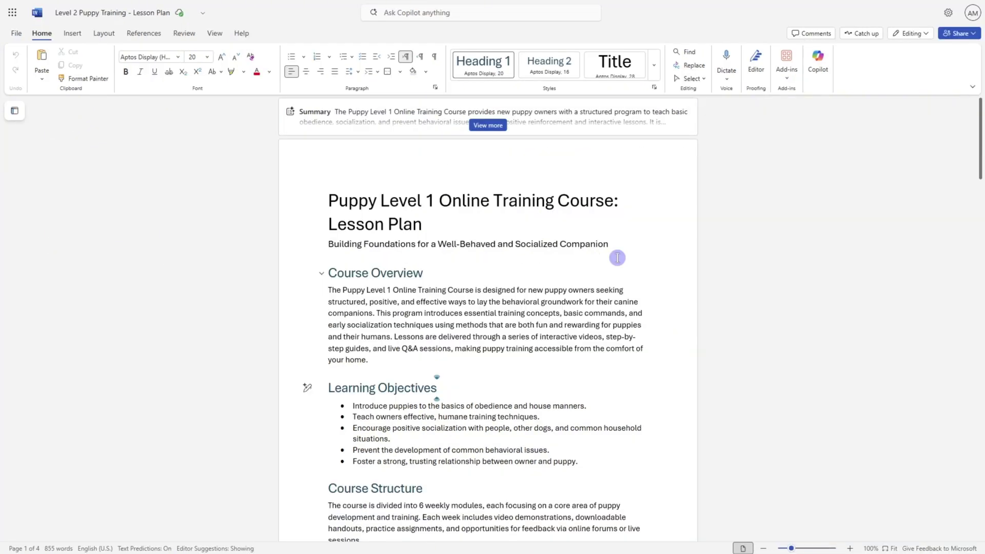
Expand the document summary and replace the Course Overview paragraph with Copilot's shorter version
{"action": "left_click", "coordinate": [497, 126]}
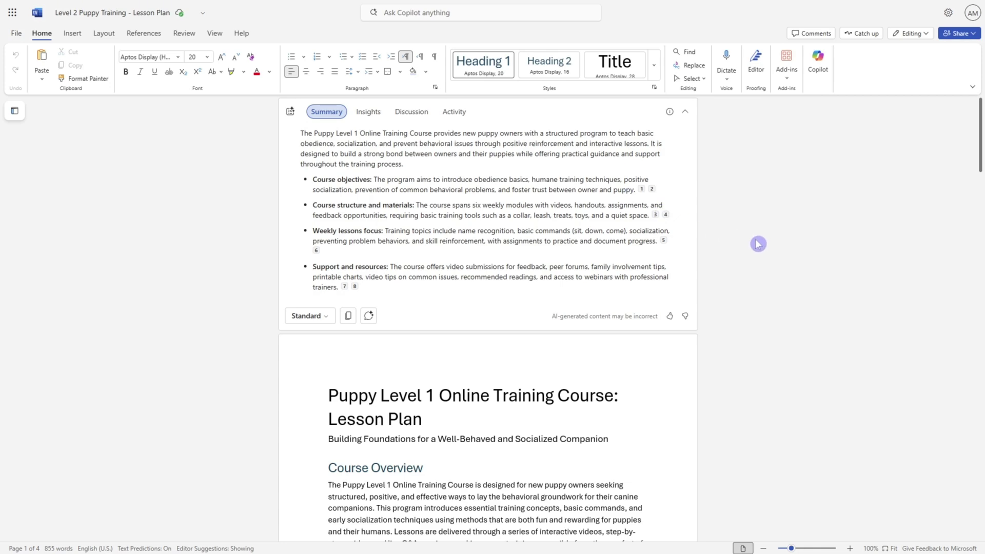
{"action": "scroll", "coordinate": [758, 244], "scroll_direction": "down", "scroll_amount": 5}
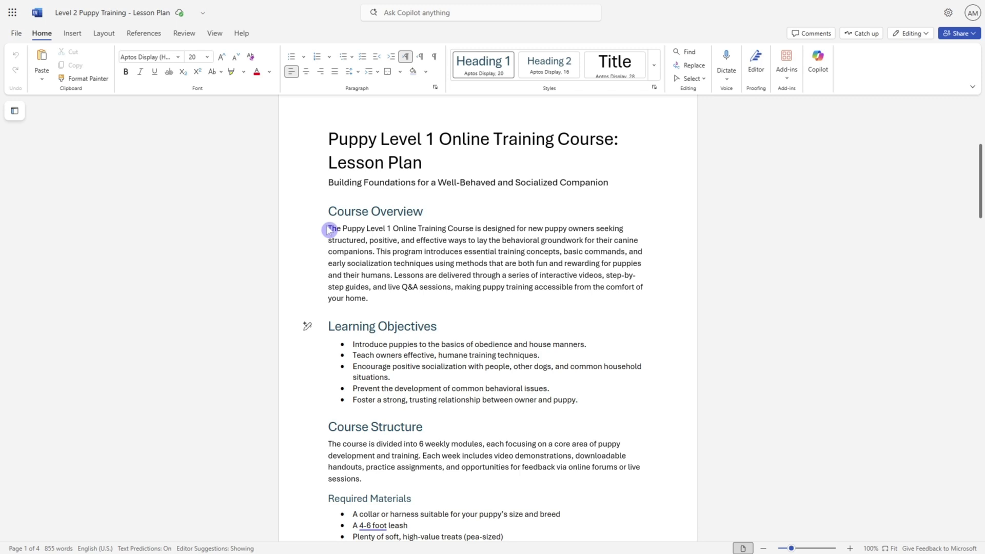
{"action": "left_click_drag", "start_coordinate": [329, 226], "coordinate": [368, 301]}
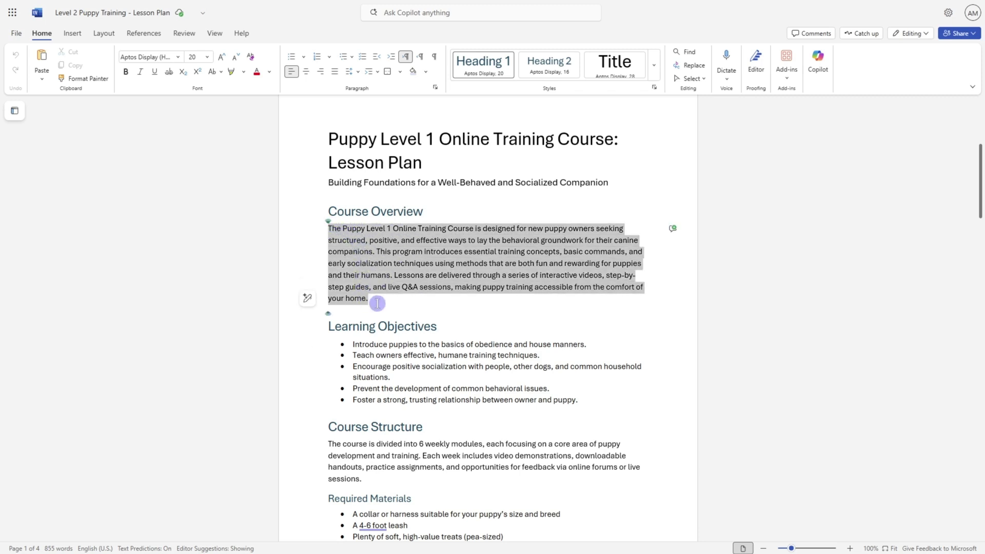
{"action": "left_click", "coordinate": [309, 302]}
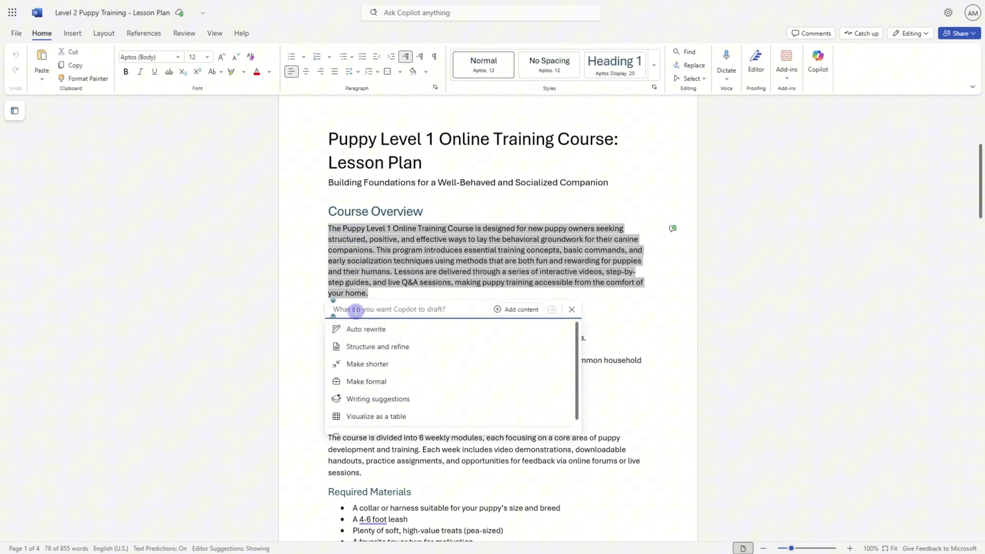
{"action": "left_click", "coordinate": [403, 365]}
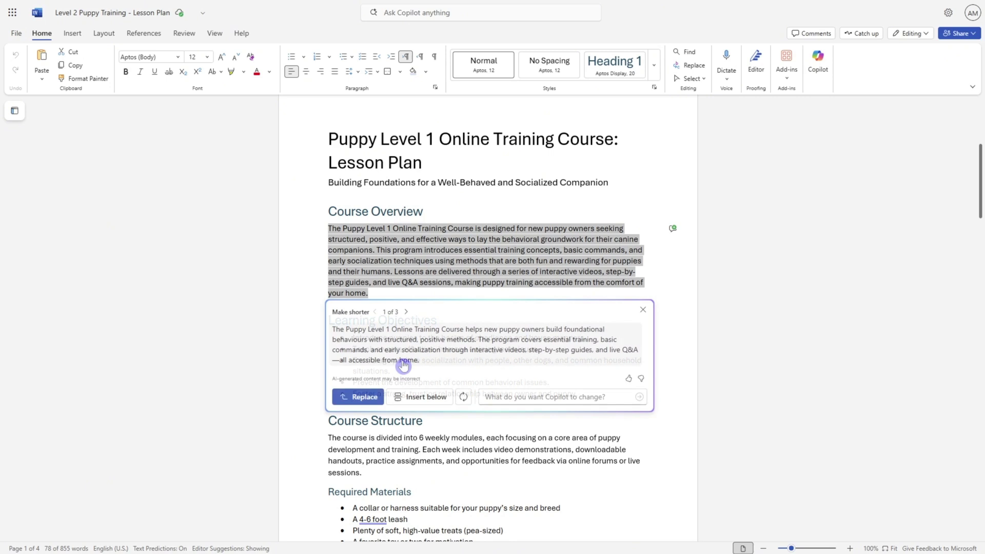
{"action": "left_click", "coordinate": [362, 397]}
{"action": "left_click", "coordinate": [599, 272]}
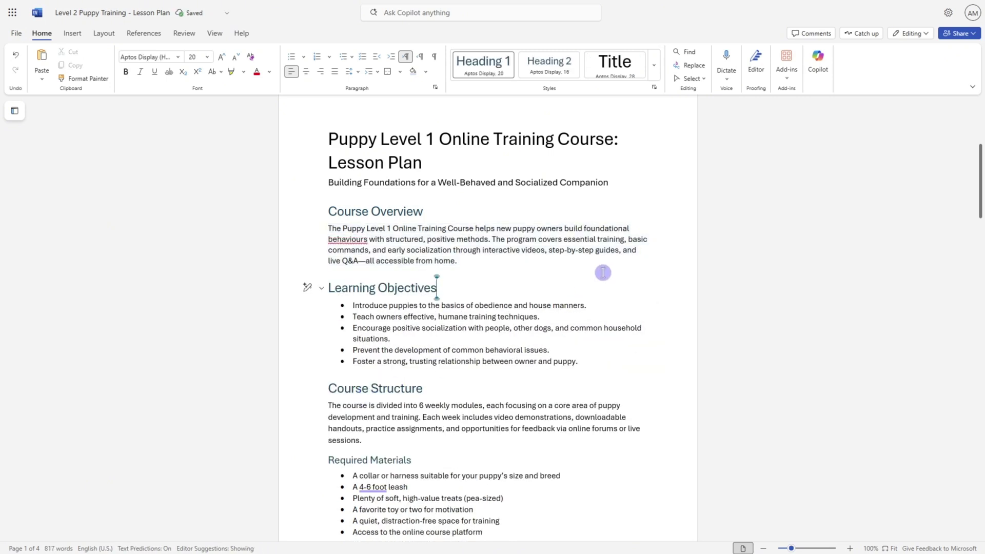
Ask Copilot in the side pane how the lesson plan document could be improved
{"action": "left_click", "coordinate": [819, 60]}
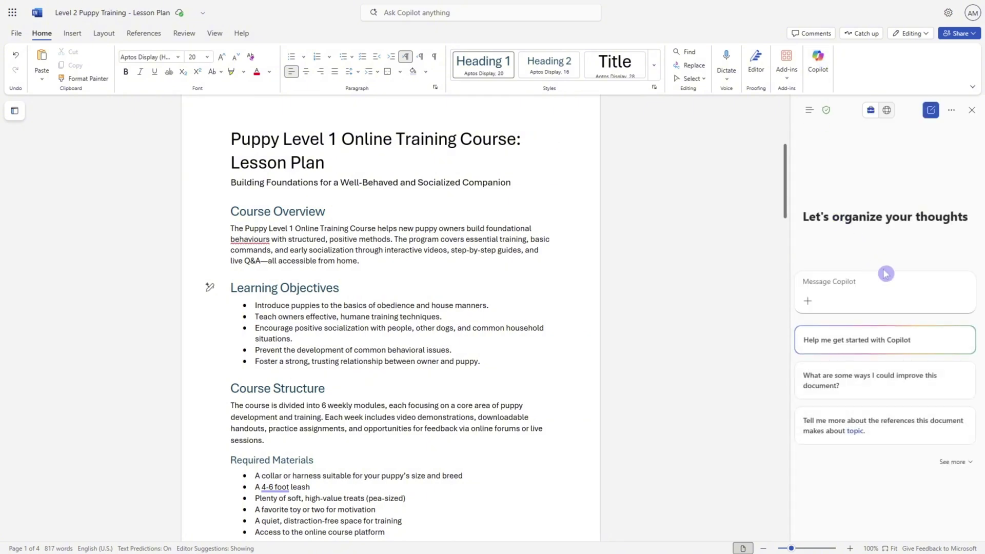
{"action": "left_click", "coordinate": [909, 280]}
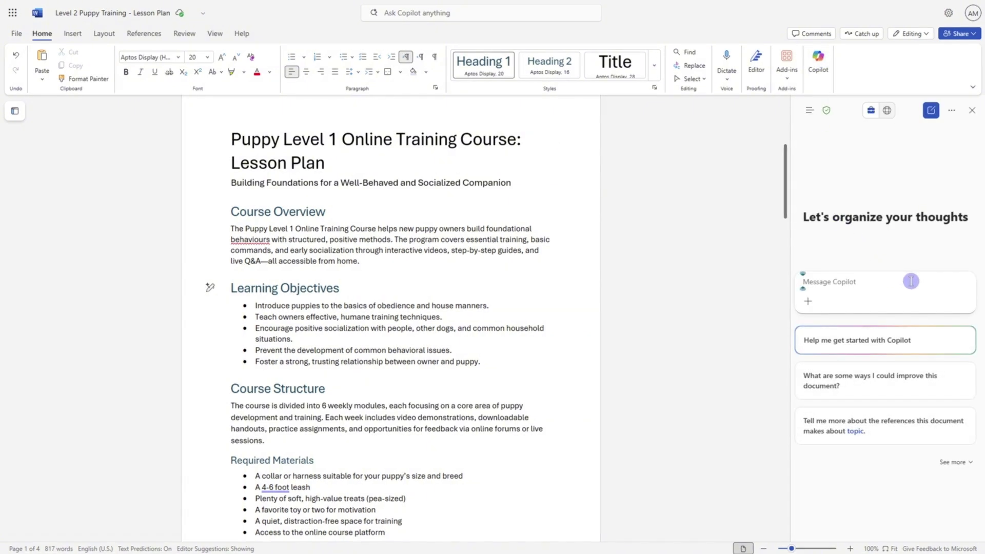
{"action": "type", "text": "What are some ways I could improve this document?"}
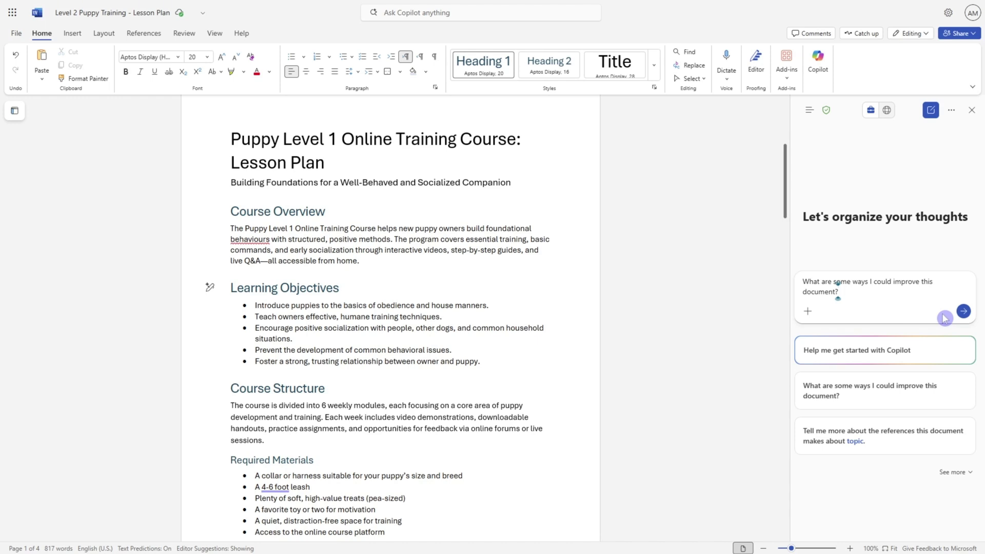
{"action": "left_click", "coordinate": [964, 311]}
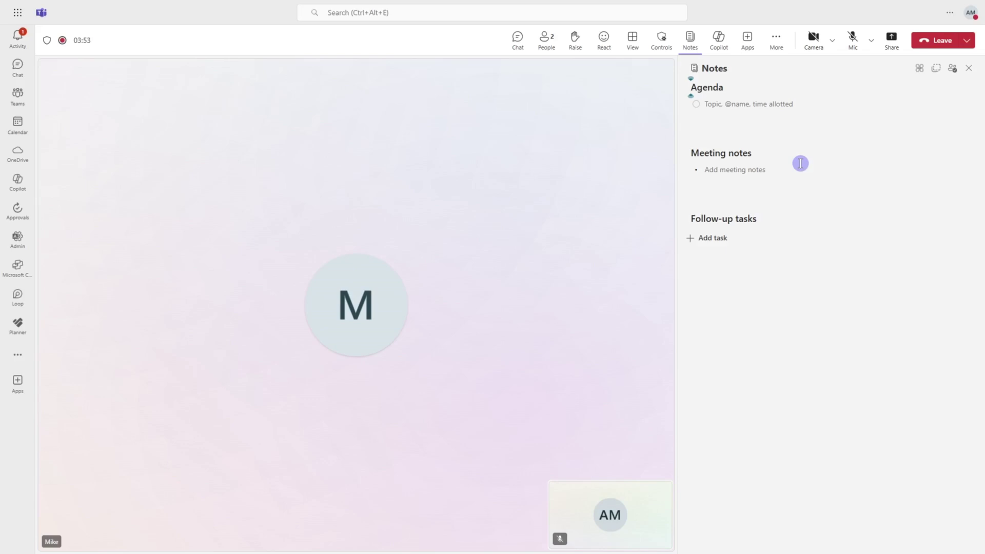
Glance at More actions, then request a pros and cons table of discussed products from the meeting Copilot
{"action": "left_click", "coordinate": [776, 42]}
{"action": "mouse_move", "coordinate": [791, 73]}
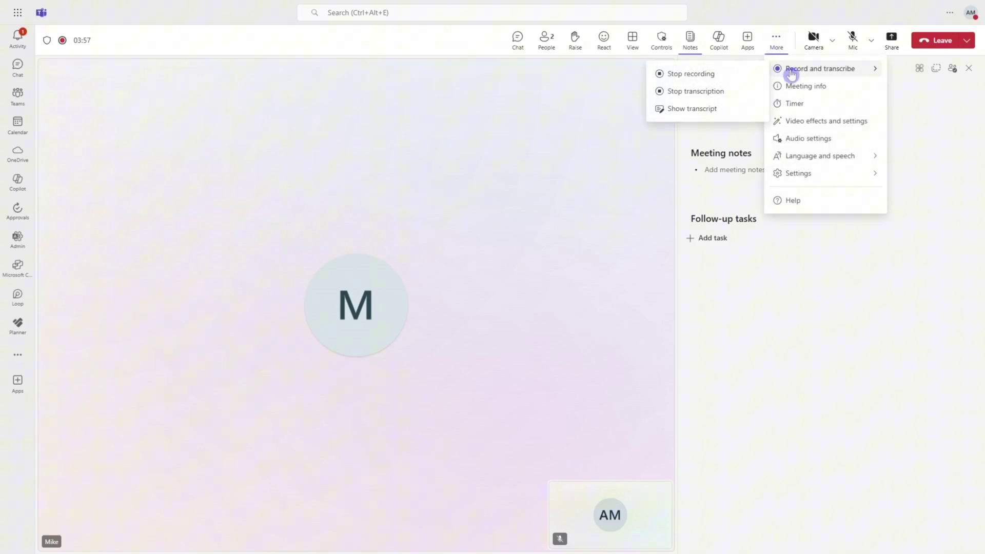
{"action": "left_click", "coordinate": [780, 44]}
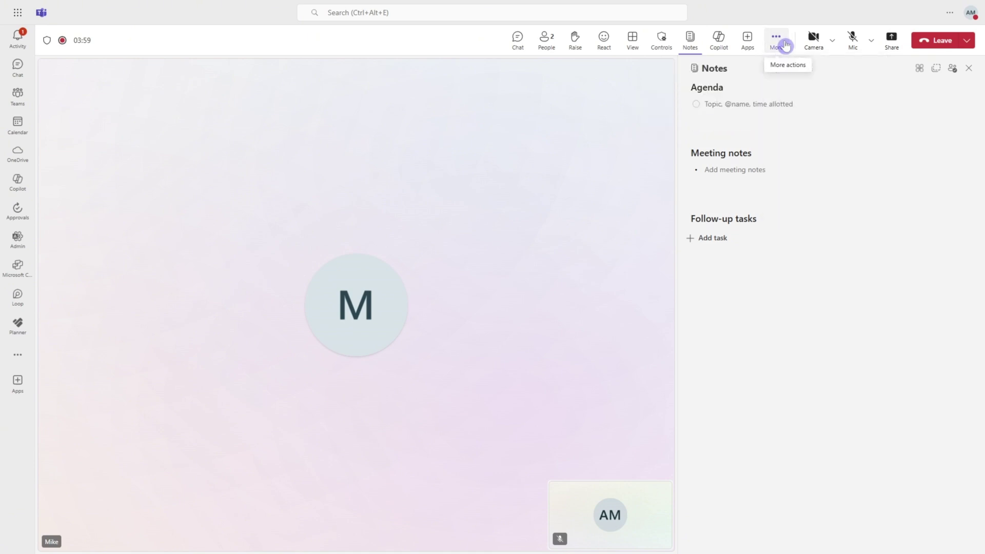
{"action": "left_click", "coordinate": [722, 45]}
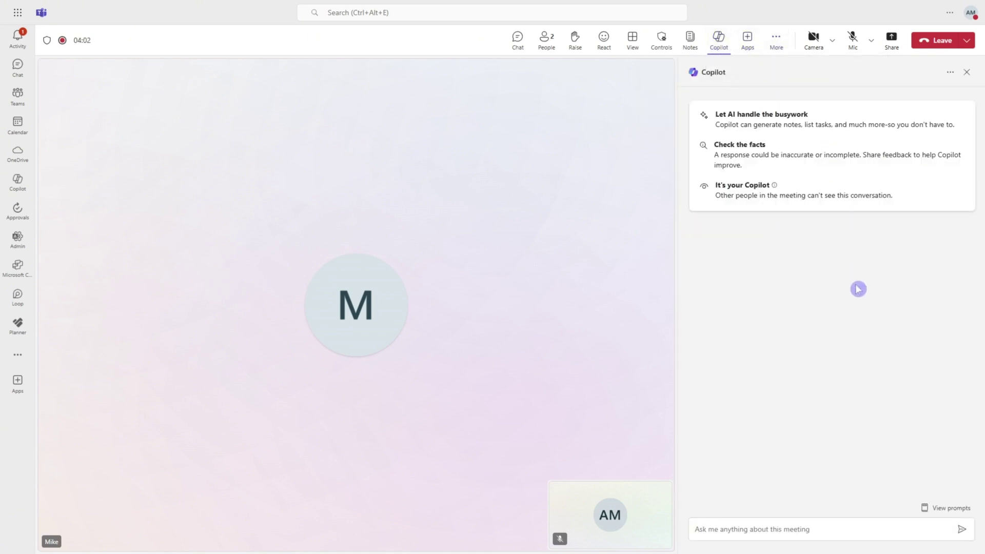
{"action": "left_click", "coordinate": [822, 527]}
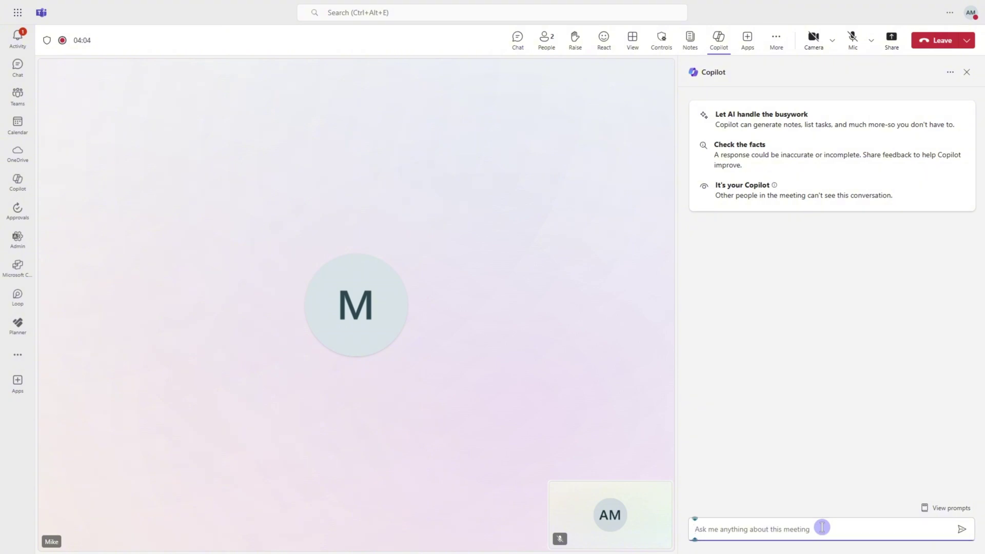
{"action": "type", "text": "Generate a pros and cons table of products discussed so far"}
{"action": "key", "text": "Return"}
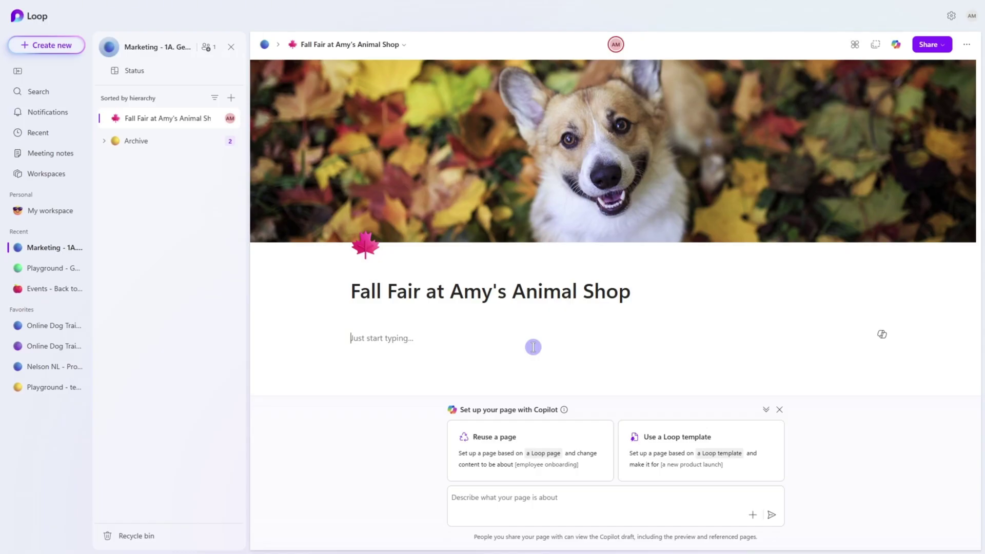
Use /draft to generate a detailed fall fair plan referencing the Outline for Fall Fair document
{"action": "type", "text": "/"}
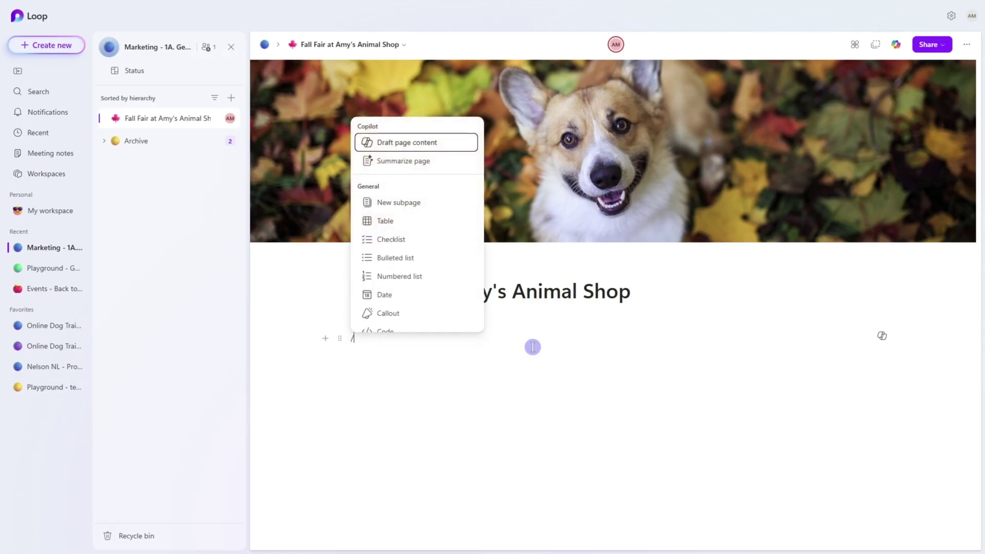
{"action": "type", "text": "draft"}
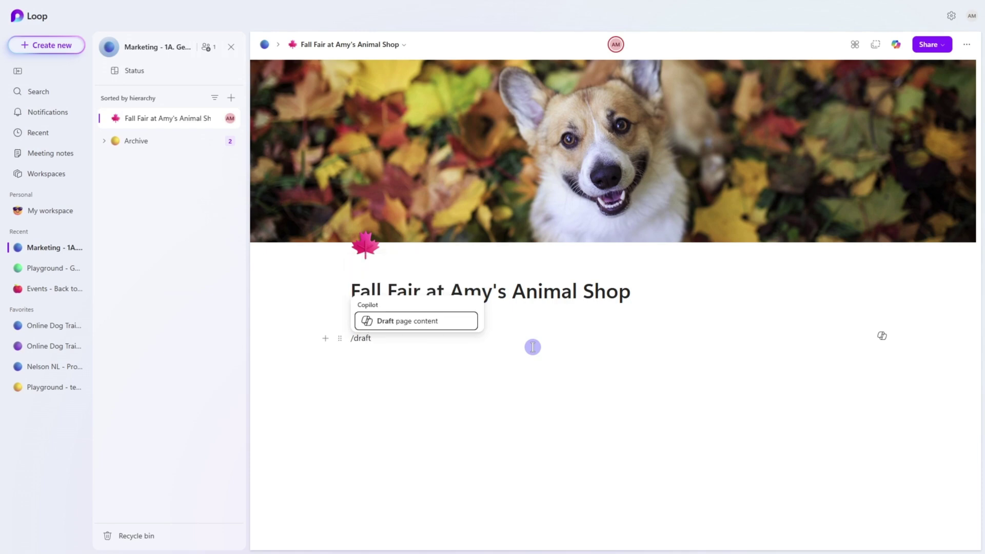
{"action": "left_click", "coordinate": [464, 326]}
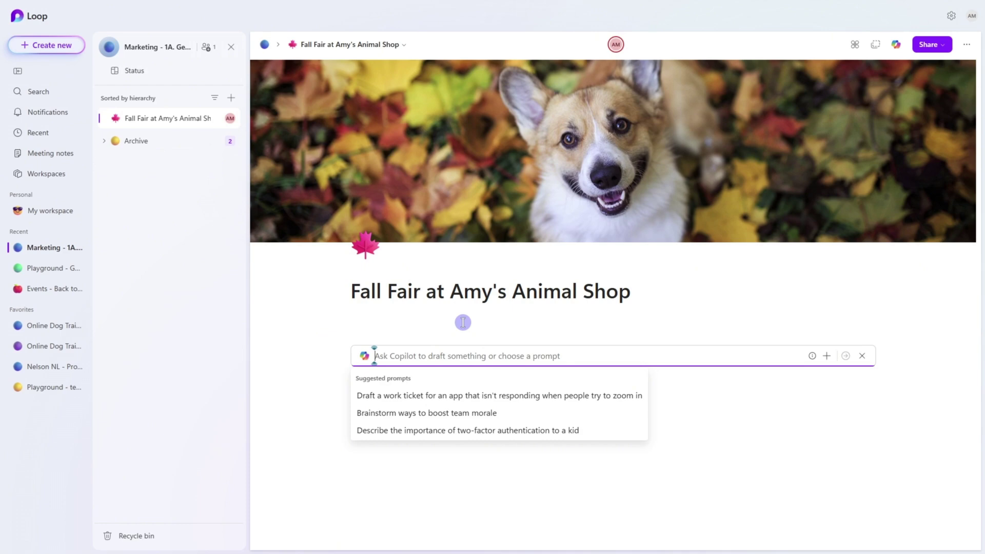
{"action": "type", "text": "Draft a detailed plan for the fall fair at Amy's animal shop"}
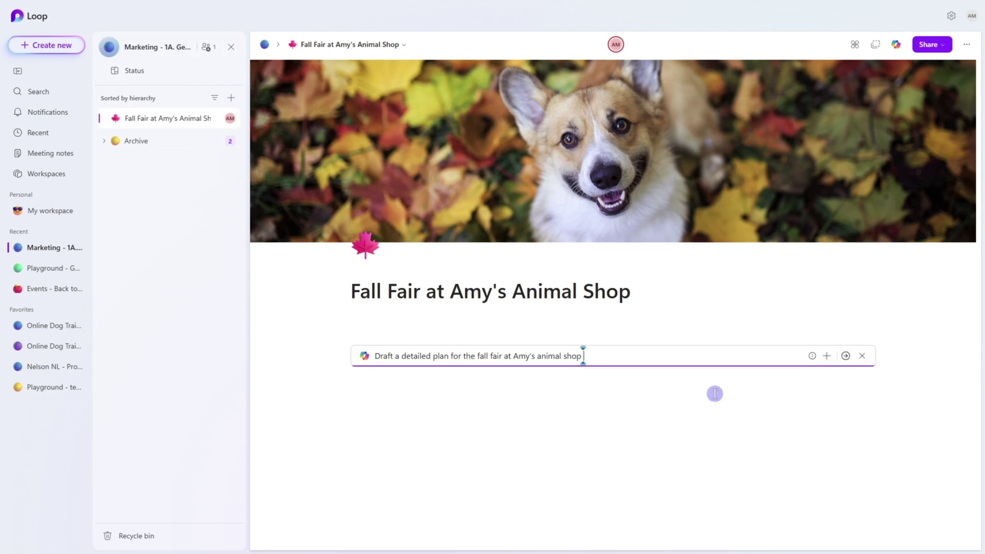
{"action": "type", "text": "/"}
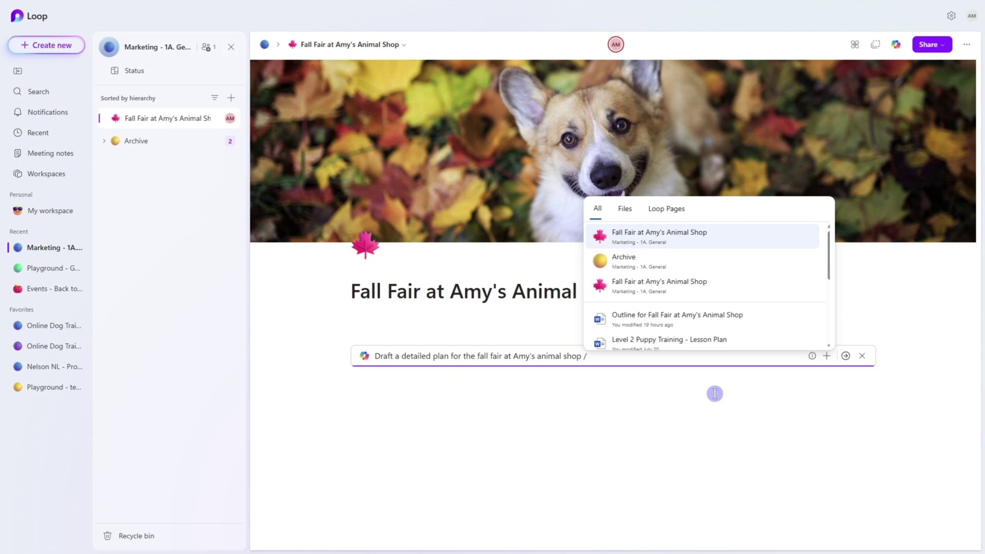
{"action": "type", "text": "outline for fall"}
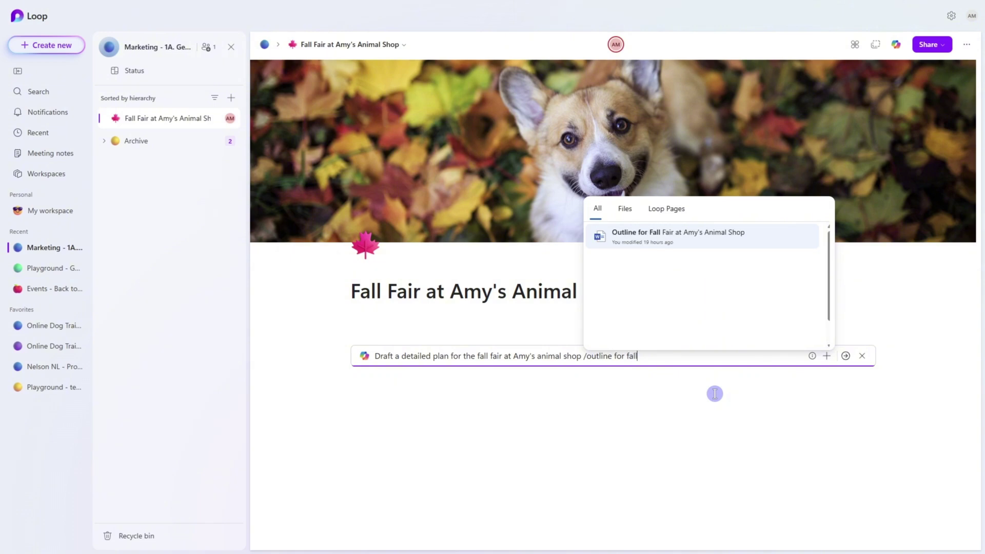
{"action": "key", "text": "Return"}
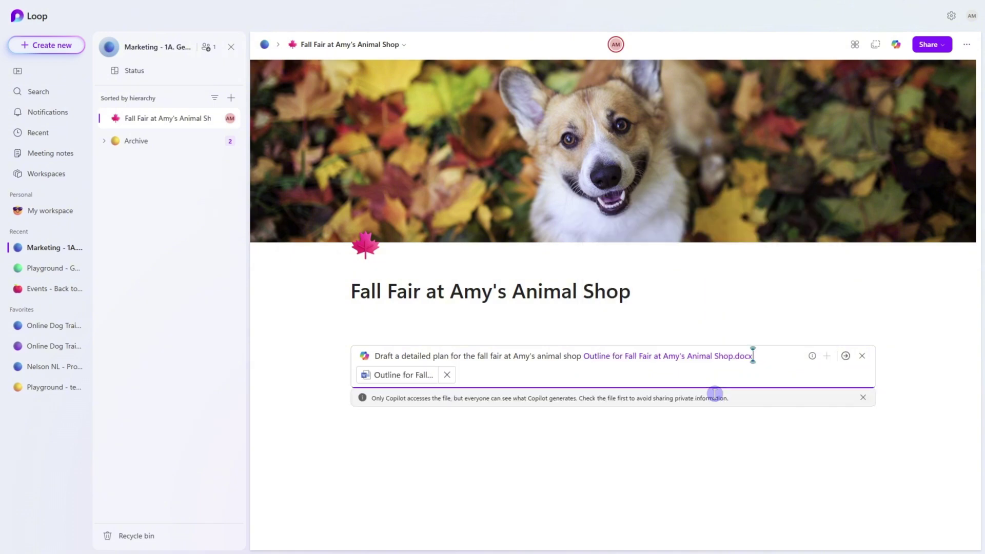
{"action": "key", "text": "Return"}
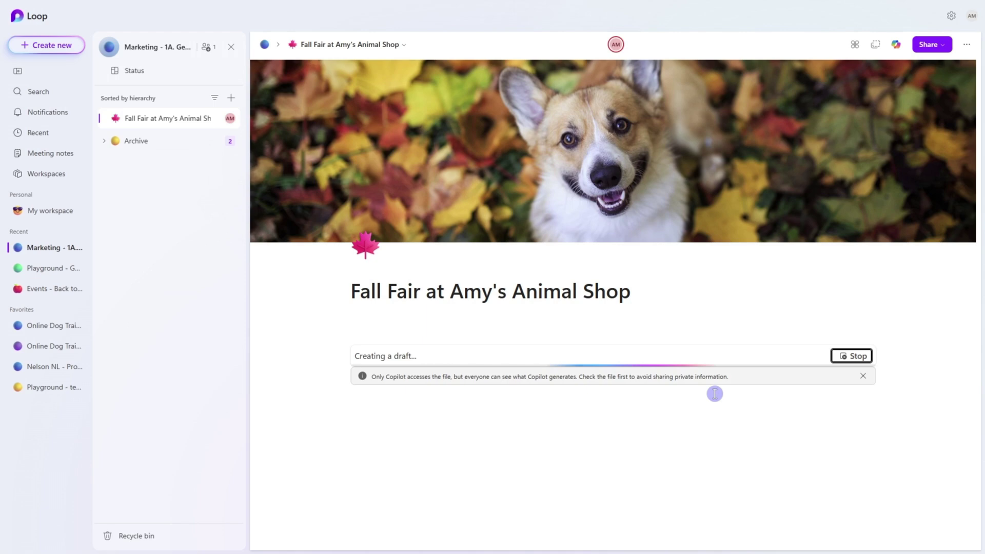
{"action": "scroll", "coordinate": [827, 389], "scroll_direction": "up", "scroll_amount": 6}
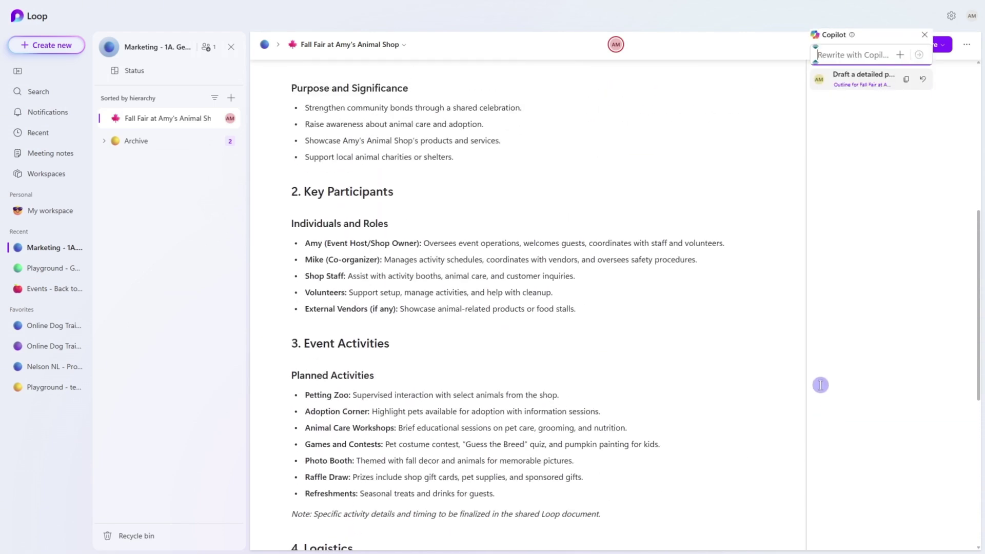
{"action": "scroll", "coordinate": [821, 385], "scroll_direction": "up", "scroll_amount": 6}
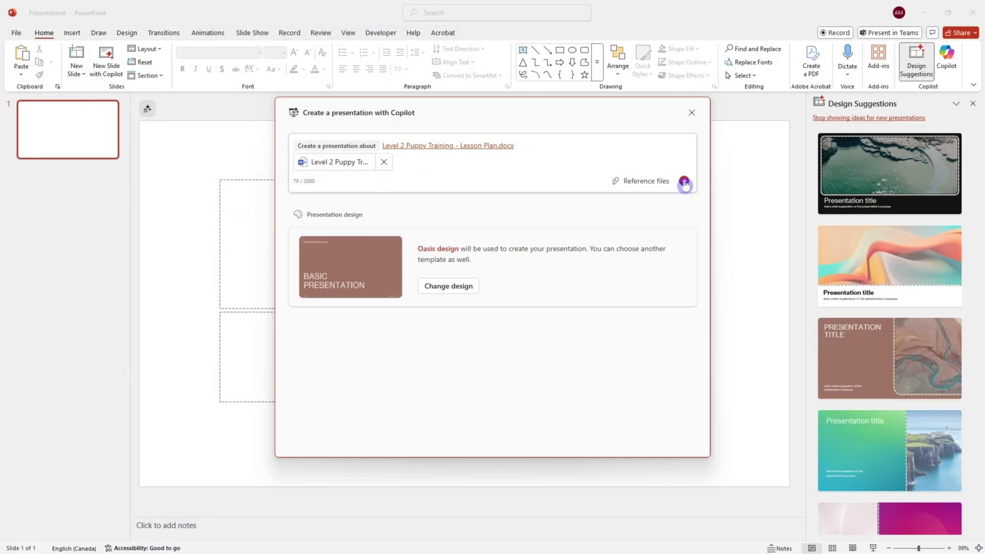
Generate a 30-slide deck from the Puppy Level 1 course outline and keep it
{"action": "left_click", "coordinate": [684, 183]}
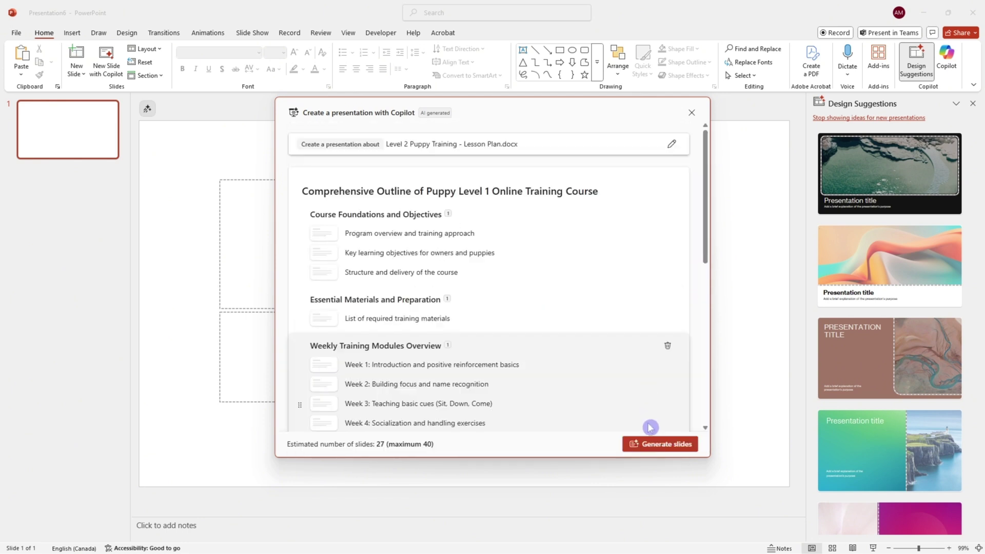
{"action": "left_click", "coordinate": [653, 446]}
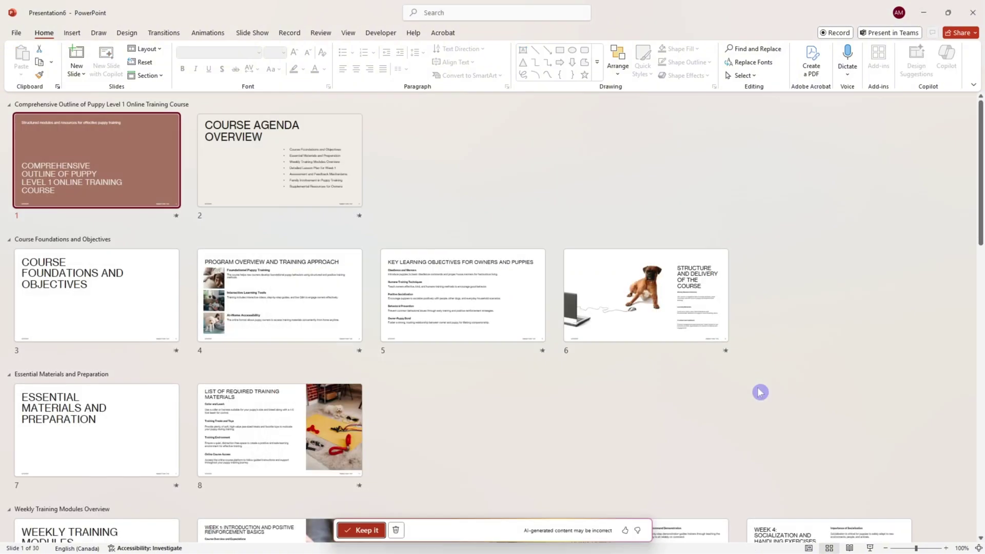
{"action": "left_click", "coordinate": [362, 530]}
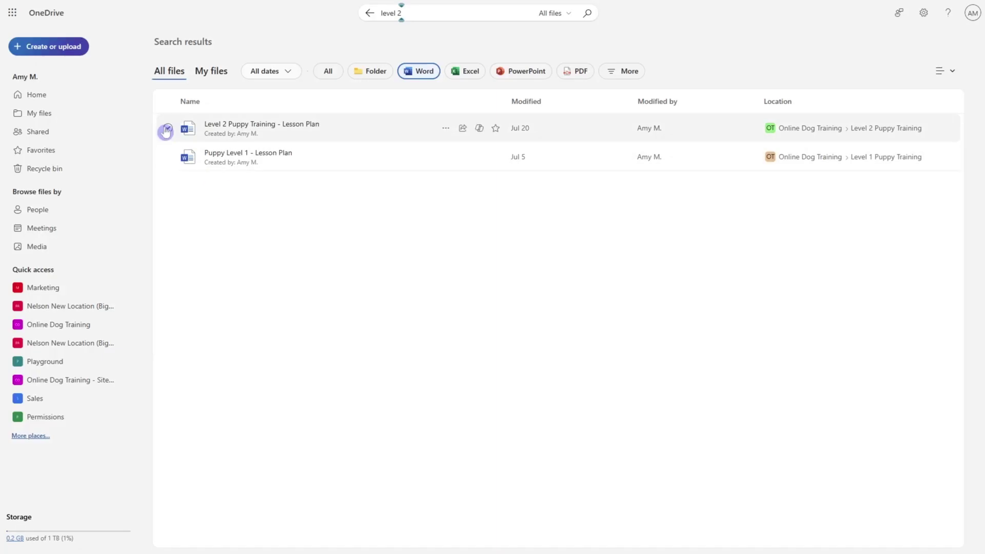
Select the Level 2 Puppy Training and Puppy Level 1 lesson plans and run Copilot's Compare files
{"action": "left_click", "coordinate": [168, 128]}
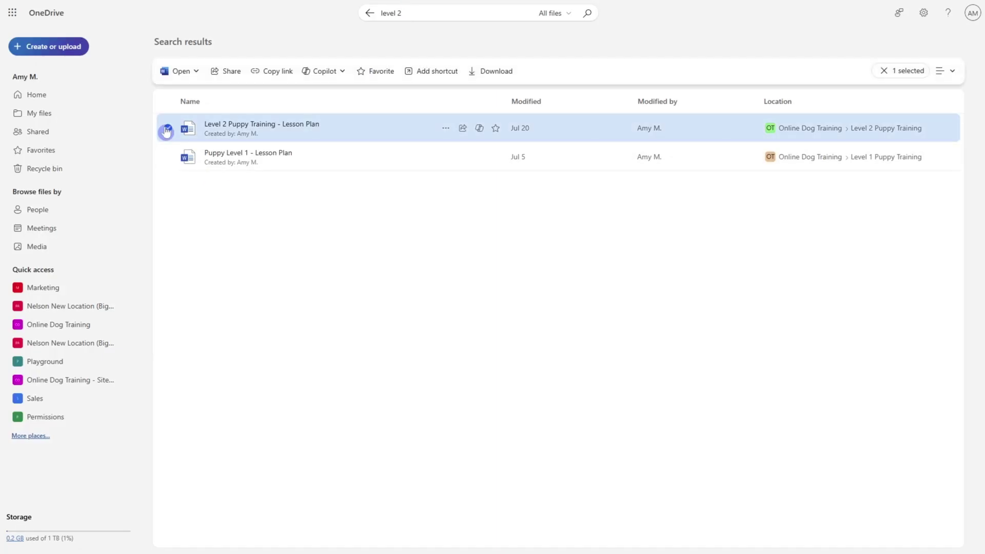
{"action": "left_click", "coordinate": [168, 158]}
{"action": "left_click", "coordinate": [198, 71]}
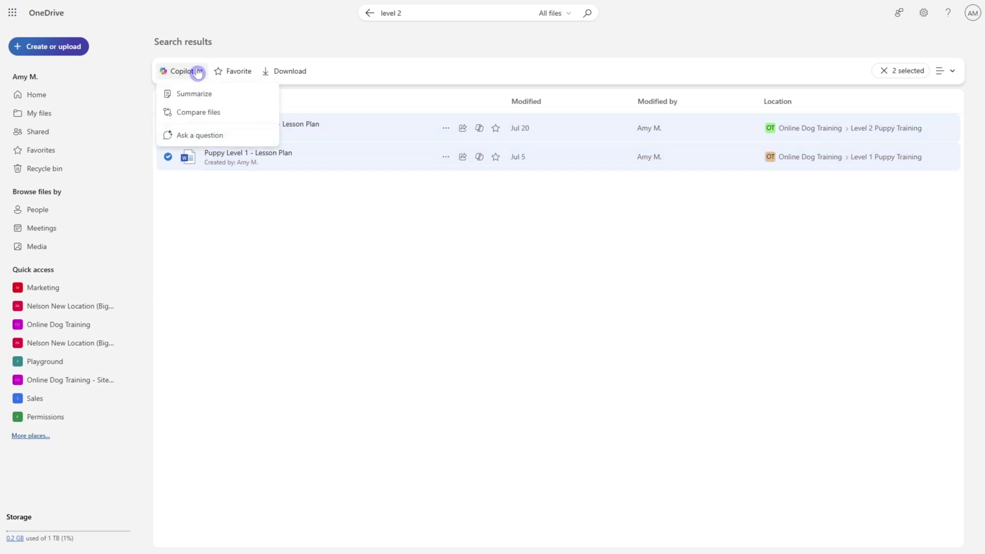
{"action": "left_click", "coordinate": [220, 112]}
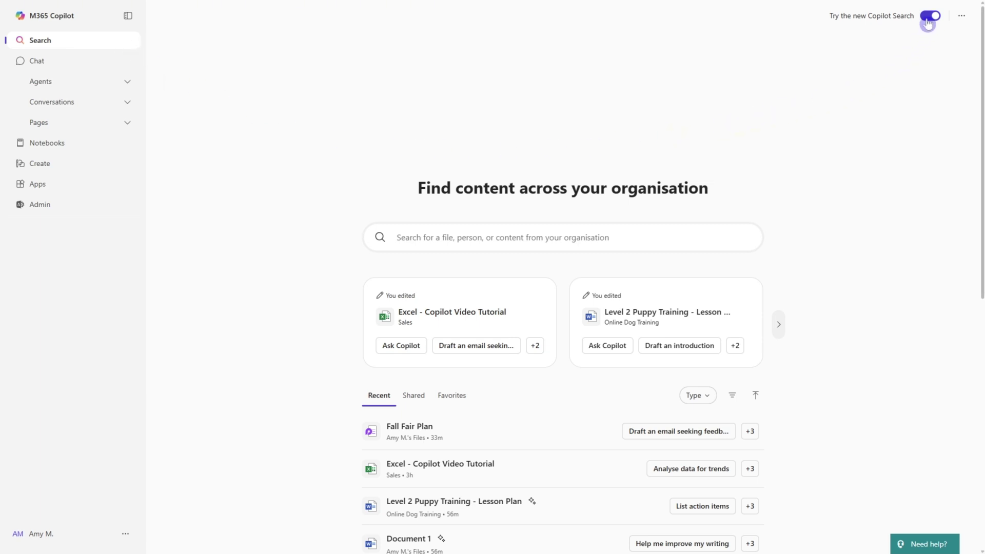
Search the organisation for 'level 2 training course'
{"action": "left_click", "coordinate": [607, 233]}
{"action": "type", "text": "level 2 training course"}
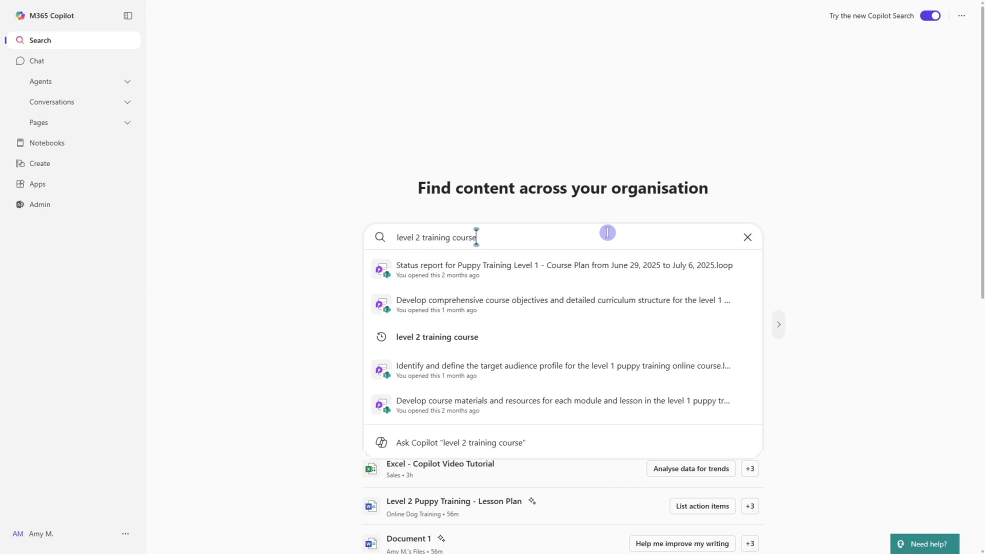
{"action": "key", "text": "Return"}
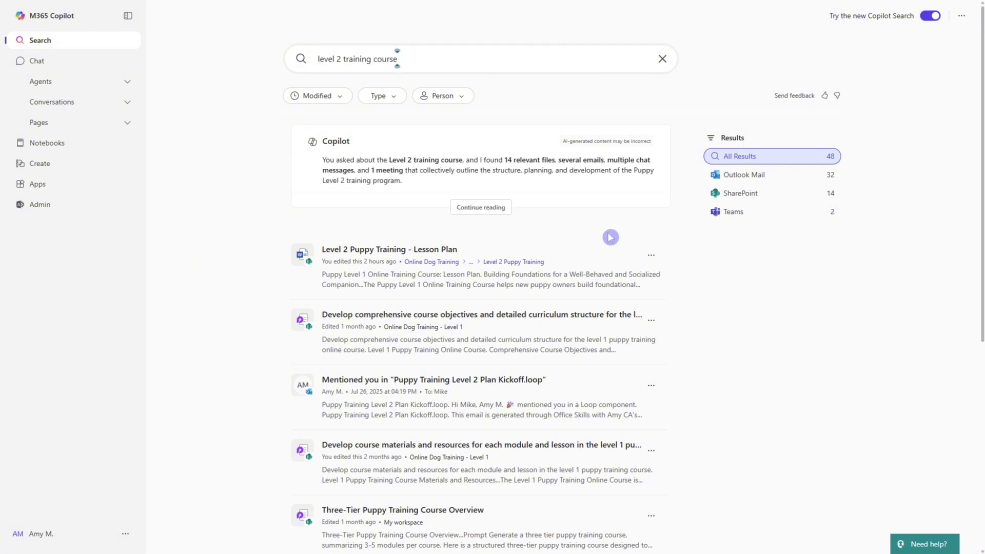
Expand and read the full AI answer, then return to the Chat home page
{"action": "left_click", "coordinate": [481, 209]}
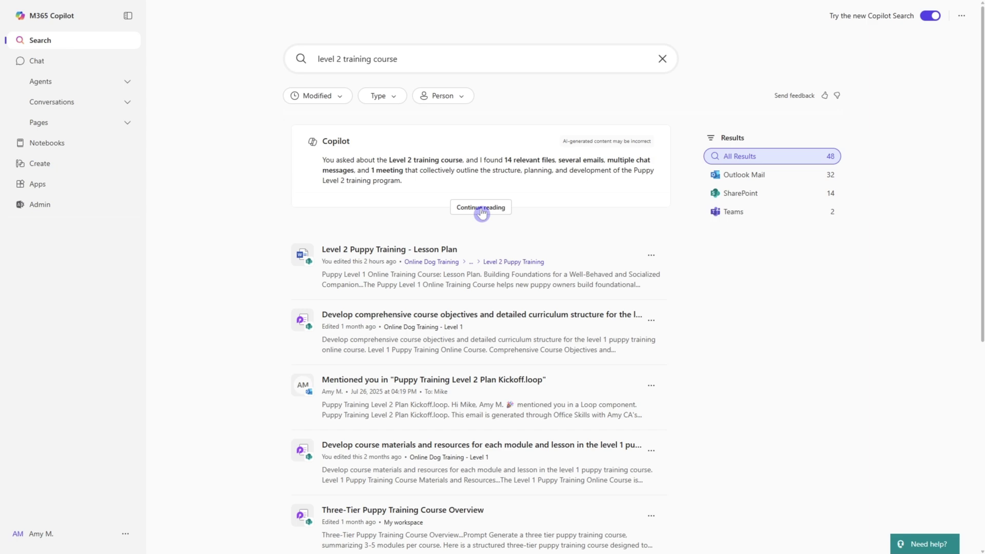
{"action": "scroll", "coordinate": [686, 290], "scroll_direction": "down", "scroll_amount": 4}
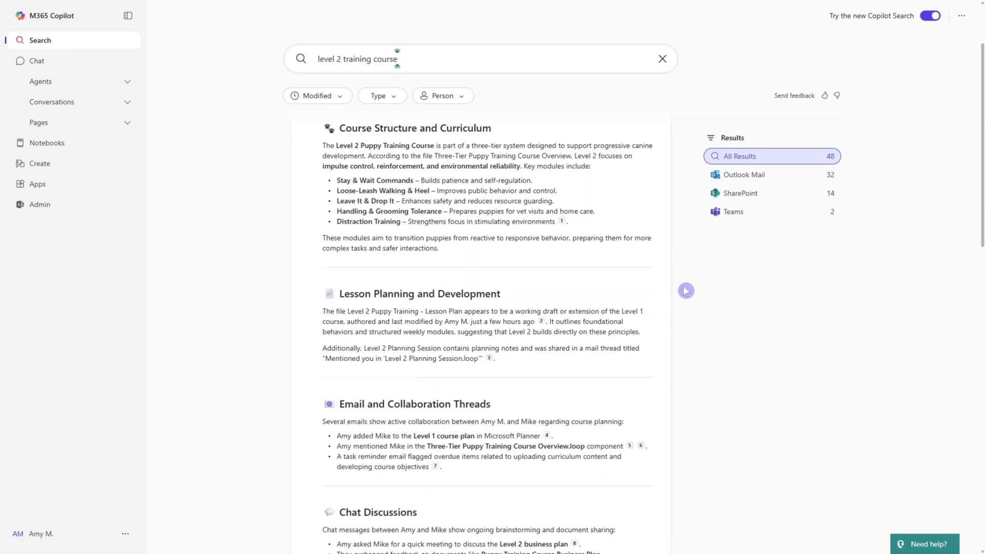
{"action": "scroll", "coordinate": [686, 291], "scroll_direction": "down", "scroll_amount": 9}
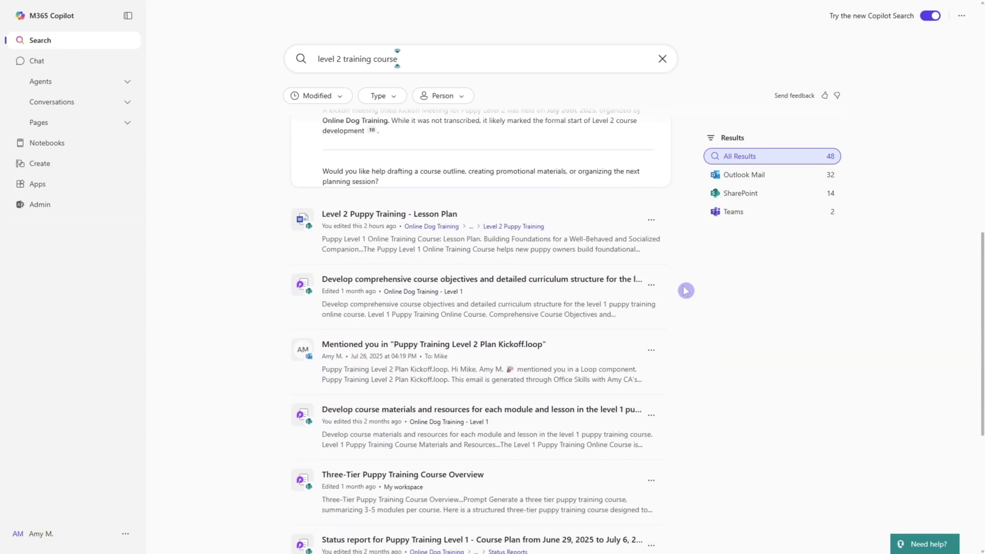
{"action": "scroll", "coordinate": [686, 291], "scroll_direction": "up", "scroll_amount": 2}
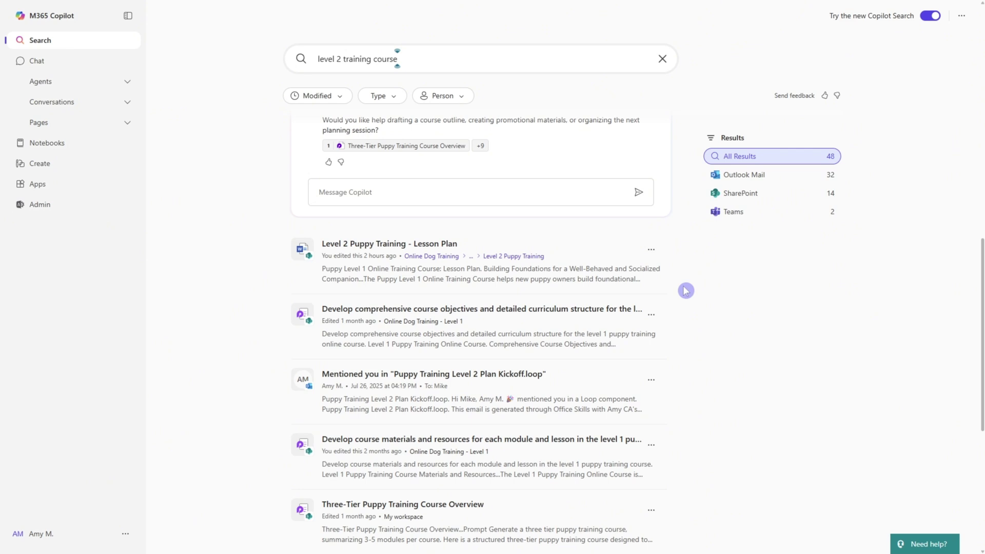
{"action": "left_click", "coordinate": [109, 63]}
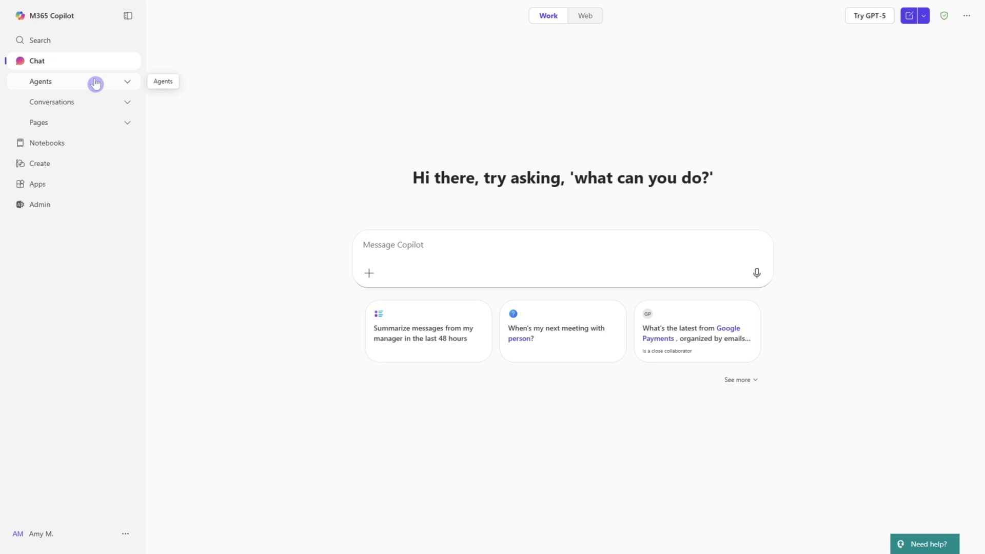
Expand the Agents list in the sidebar and open the Agent Store
{"action": "left_click", "coordinate": [129, 85]}
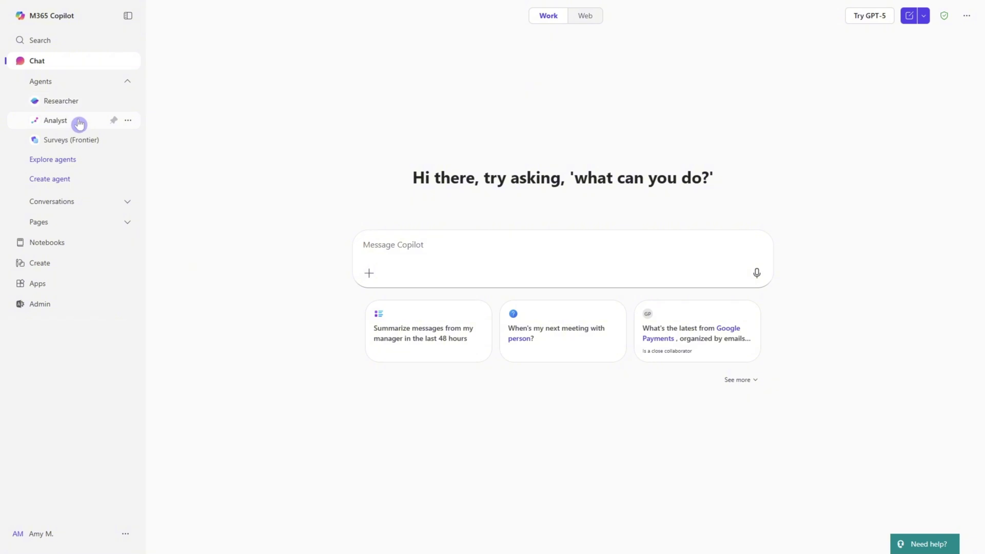
{"action": "left_click", "coordinate": [91, 167]}
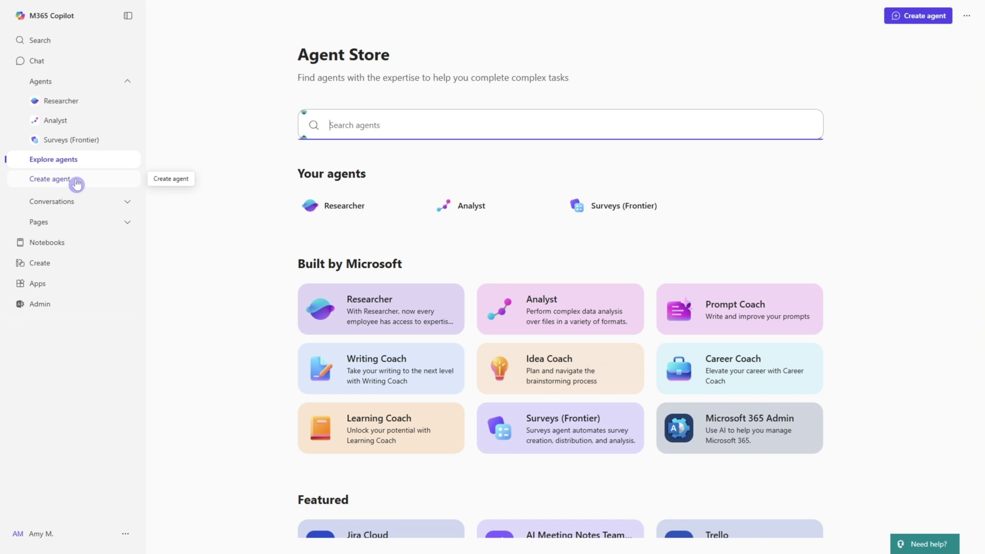
{"action": "left_click", "coordinate": [86, 106]}
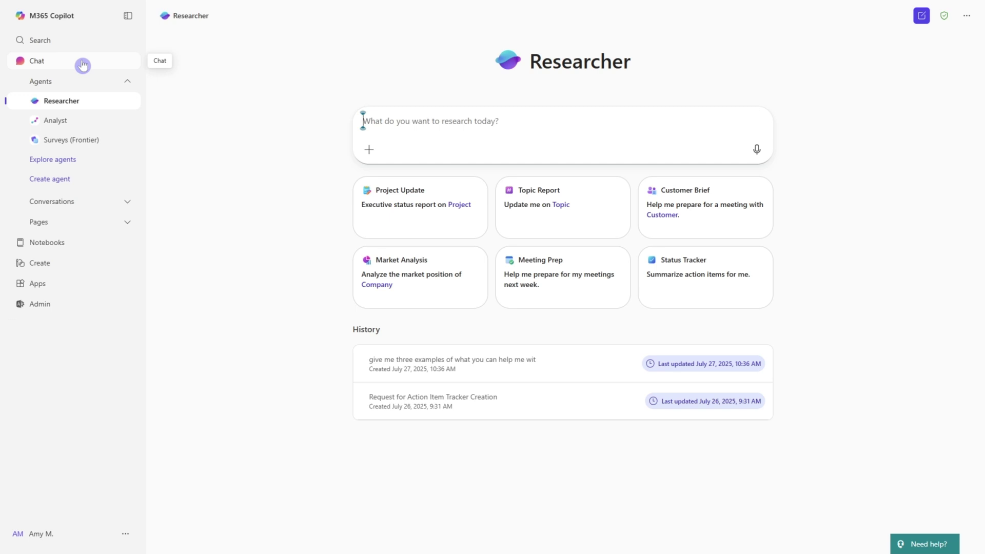
{"action": "left_click", "coordinate": [82, 65]}
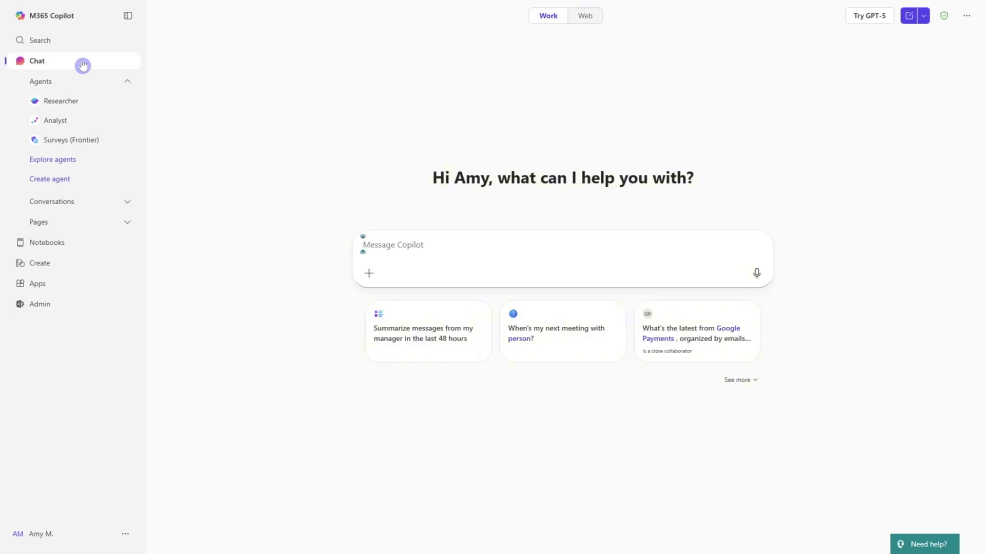
{"action": "type", "text": "@"}
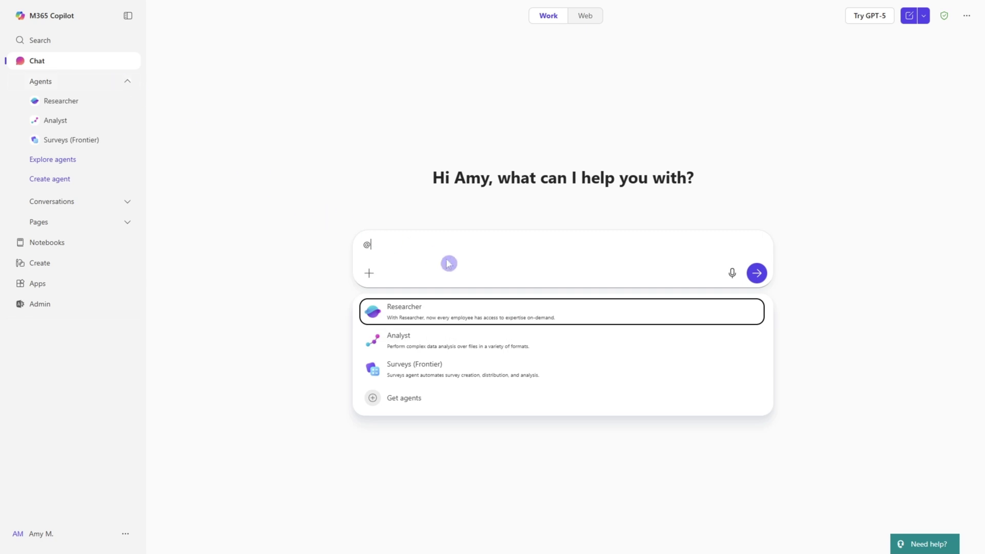
{"action": "left_click", "coordinate": [465, 311]}
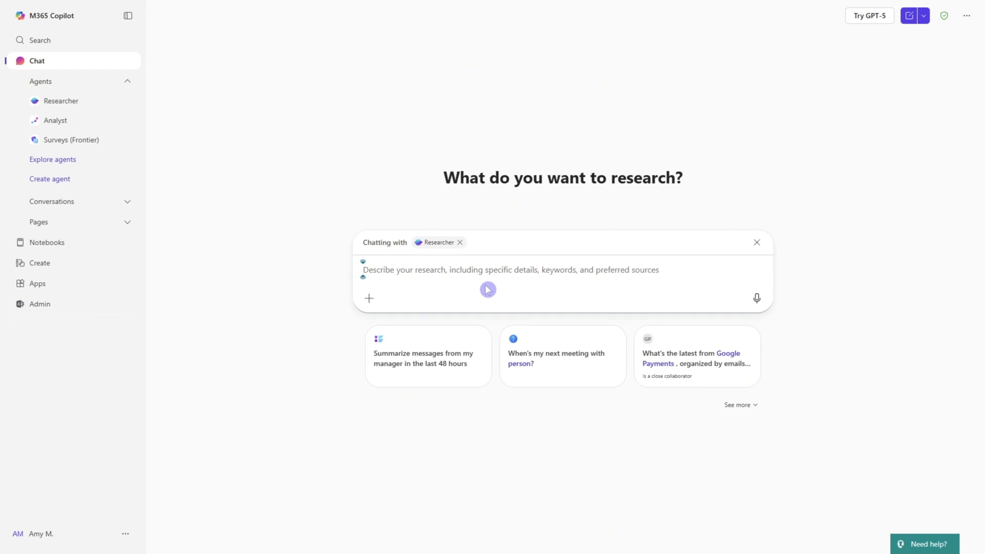
{"action": "type", "text": "Help me research new trends in the dog training industry."}
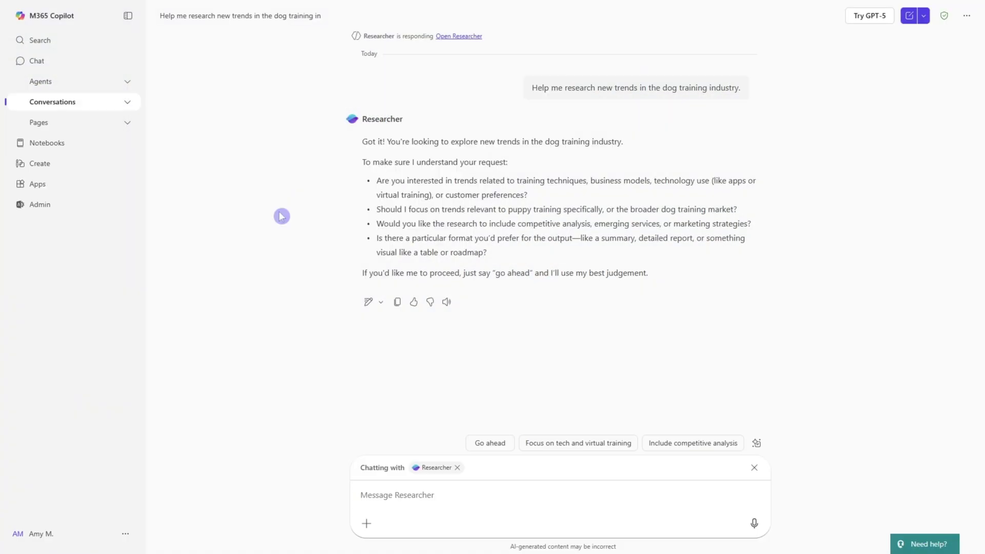
View the Puppy Training Level 2 conversation, then reopen the Researching New Trends chat
{"action": "left_click", "coordinate": [131, 105]}
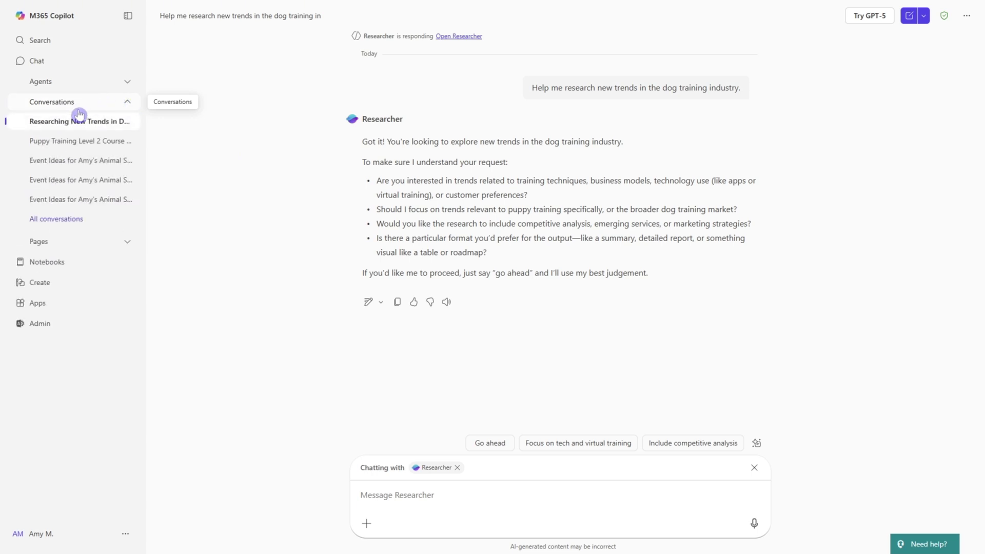
{"action": "left_click", "coordinate": [103, 141]}
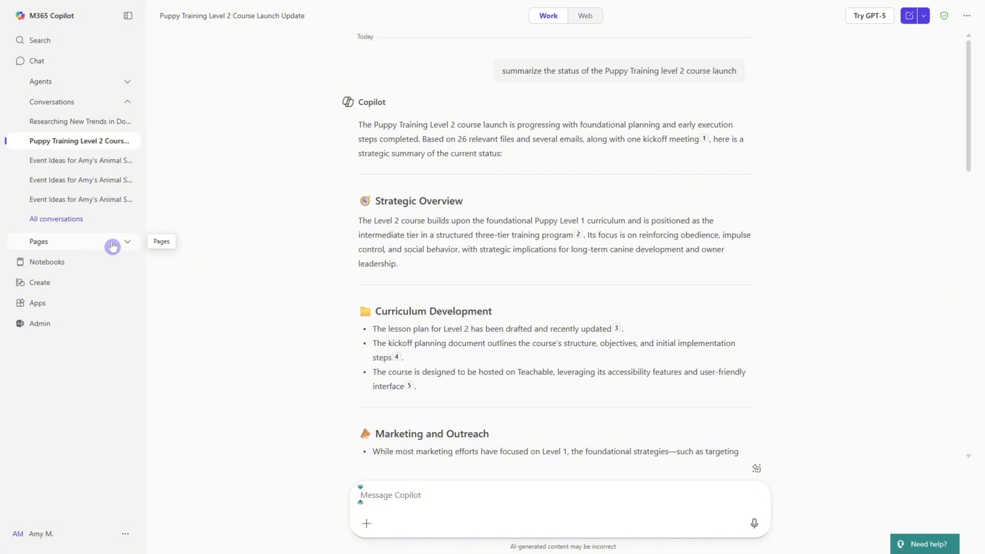
{"action": "left_click", "coordinate": [106, 125]}
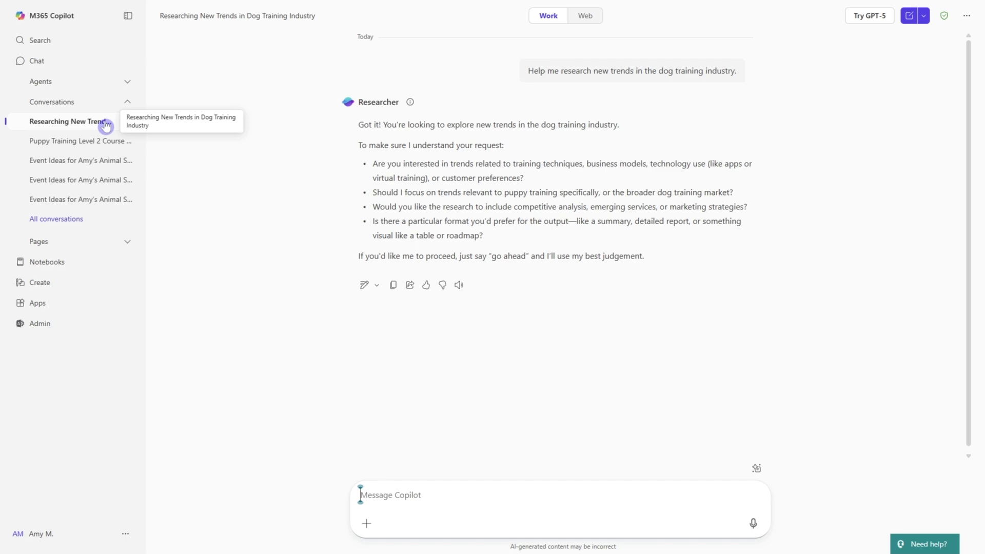
Convert the Researcher reply into a Pages page and move to the empty line above the Prompt
{"action": "left_click", "coordinate": [364, 284]}
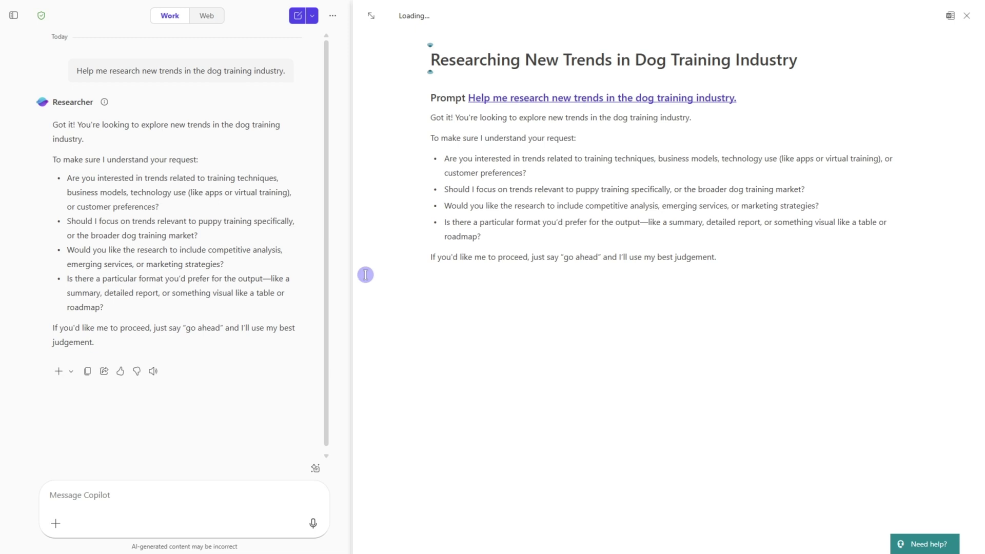
{"action": "left_click", "coordinate": [426, 98]}
{"action": "key", "text": "Up"}
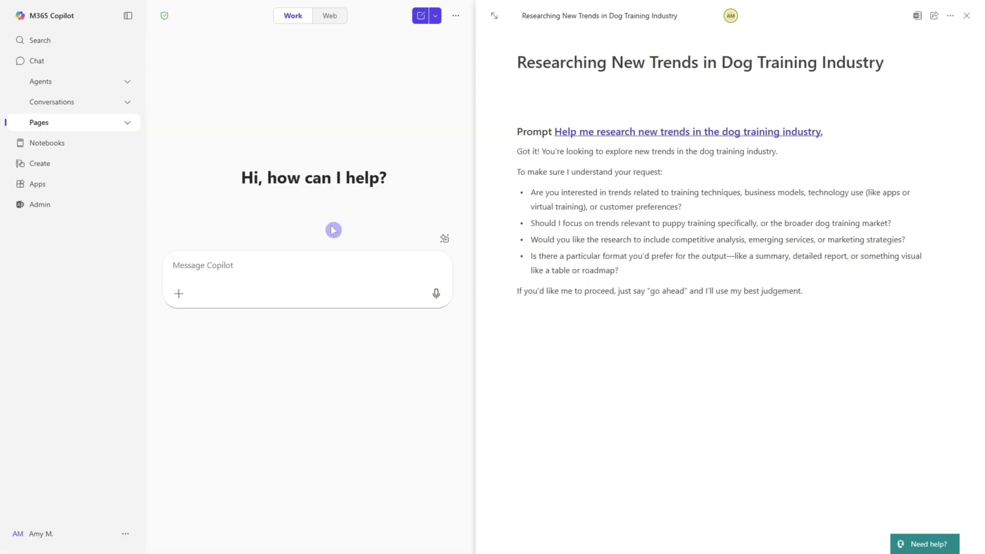
Open the Buddy notebook's Copilot instructions, review the dog-trainer text, and close without changes
{"action": "left_click", "coordinate": [99, 146]}
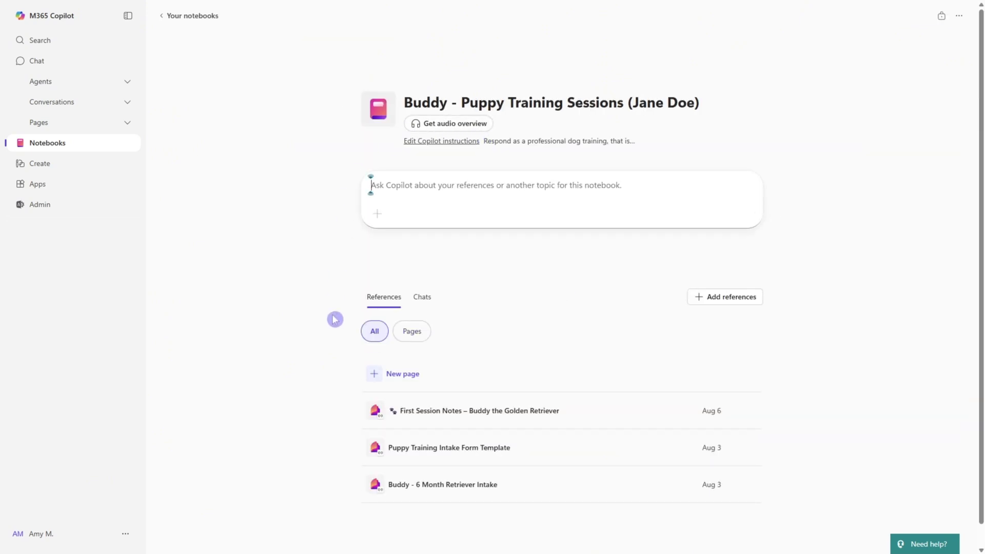
{"action": "left_click", "coordinate": [467, 143]}
{"action": "left_click", "coordinate": [523, 209]}
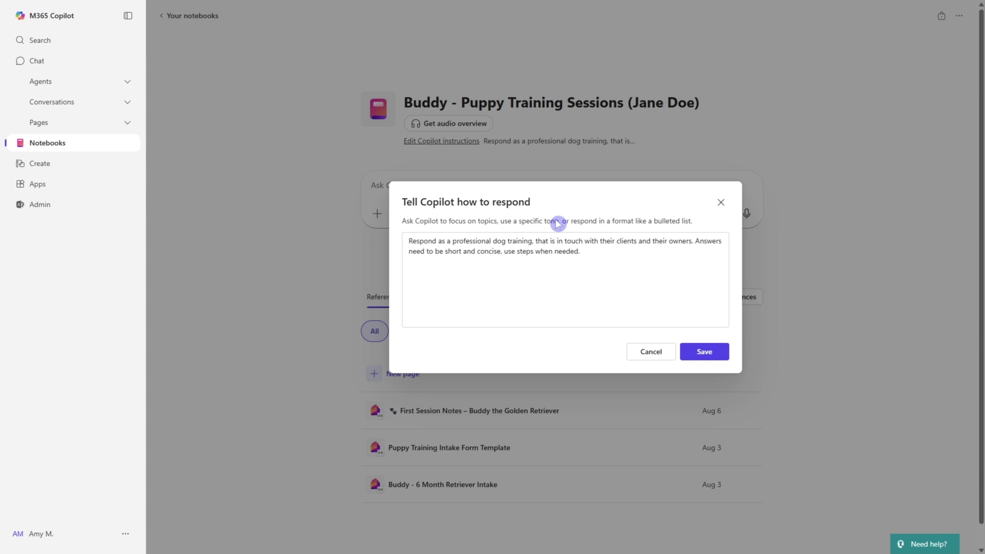
{"action": "left_click", "coordinate": [721, 202]}
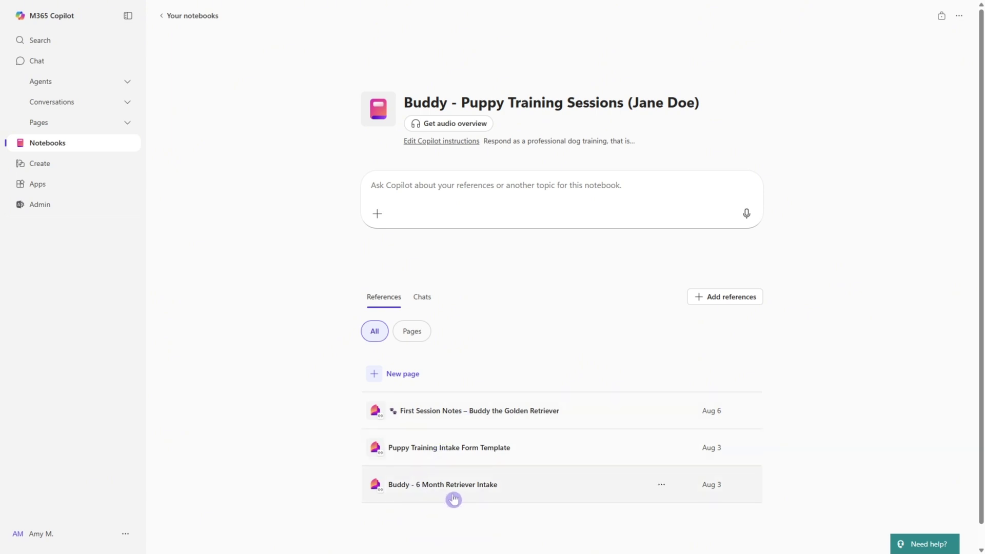
Place the cursor at the start of the question in the notebook's Ask Copilot box
{"action": "left_click", "coordinate": [526, 184]}
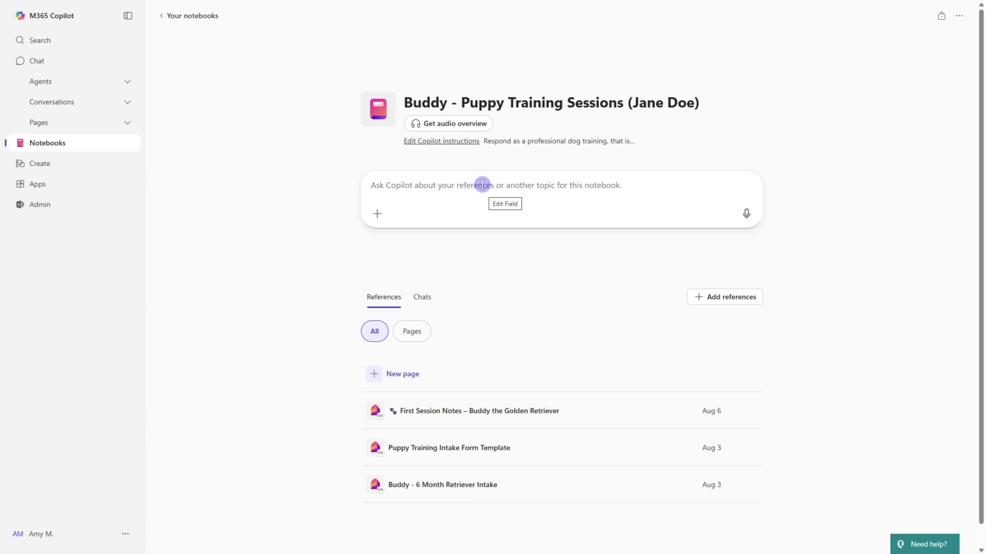
{"action": "left_click", "coordinate": [380, 185]}
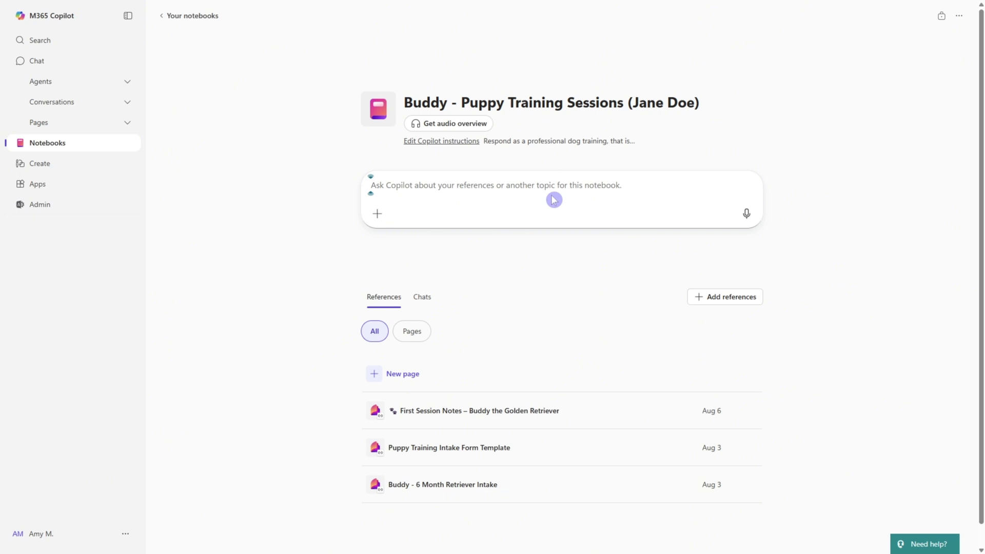